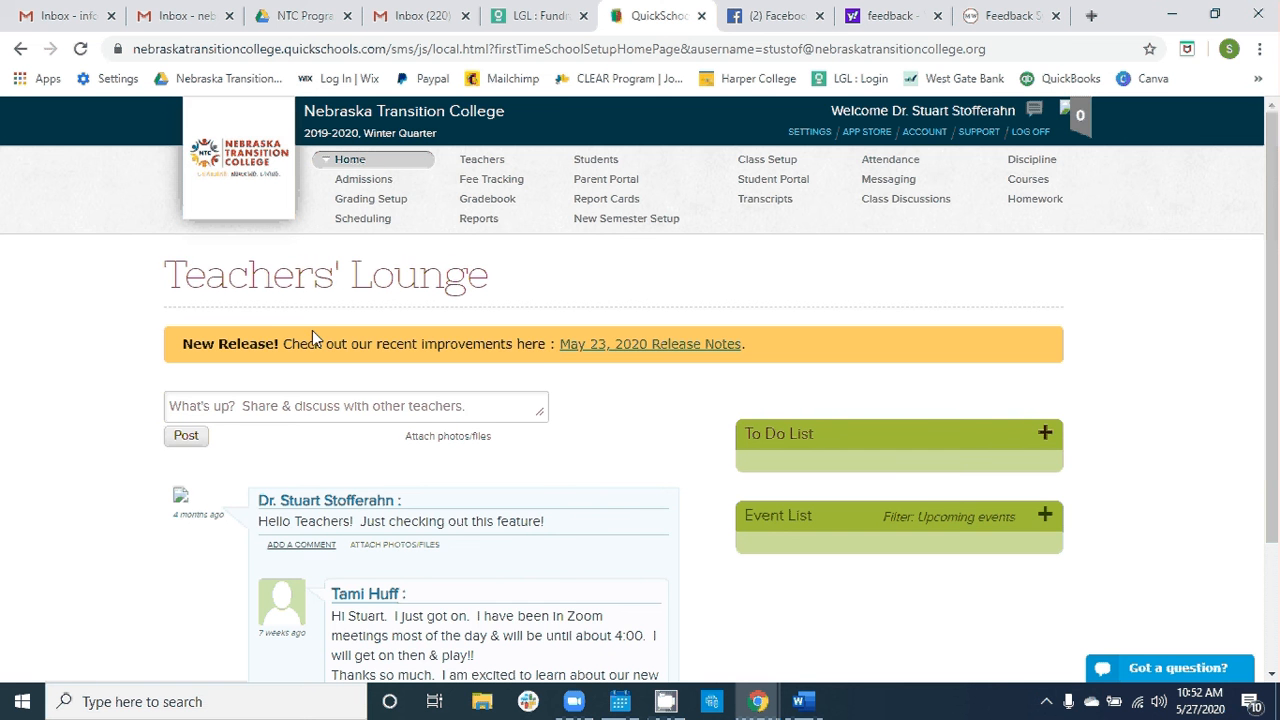
- Open the Gradebook from the Teachers' Lounge home page
{"action": "scroll", "coordinate": [320, 352], "scroll_direction": "down", "scroll_amount": 1}
{"action": "scroll", "coordinate": [328, 372], "scroll_direction": "up", "scroll_amount": 1}
{"action": "left_click", "coordinate": [485, 199]}
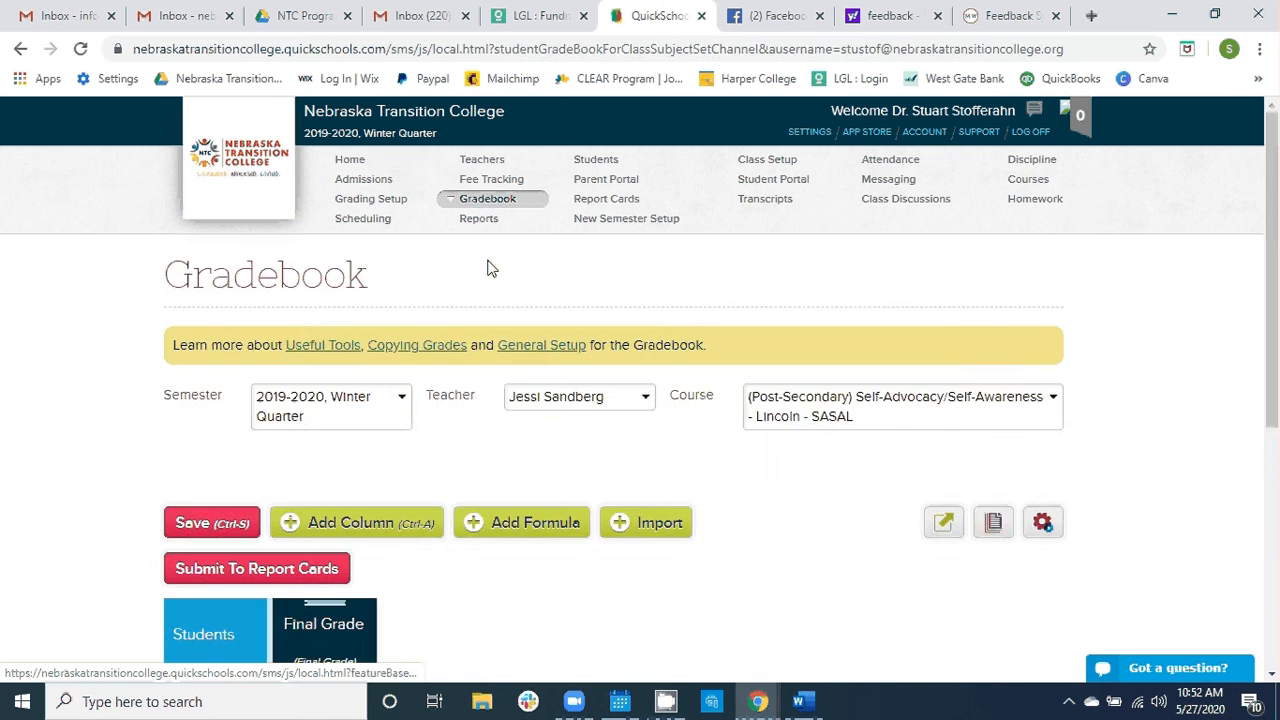
- Review the teacher, semester and course choices available for the gradebook, keeping the current selections
{"action": "scroll", "coordinate": [489, 269], "scroll_direction": "down", "scroll_amount": 2}
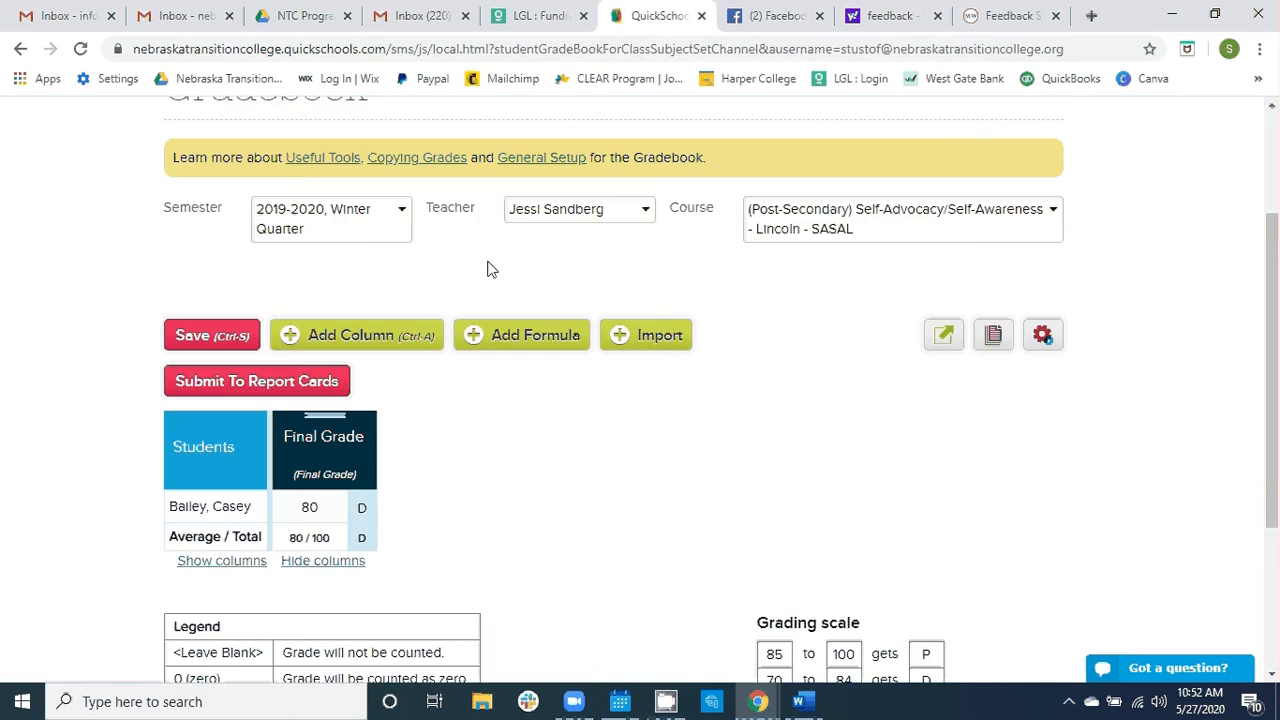
{"action": "left_click", "coordinate": [645, 218]}
{"action": "left_click", "coordinate": [403, 216]}
{"action": "left_click", "coordinate": [403, 216]}
{"action": "left_click", "coordinate": [403, 216]}
{"action": "left_click", "coordinate": [608, 264]}
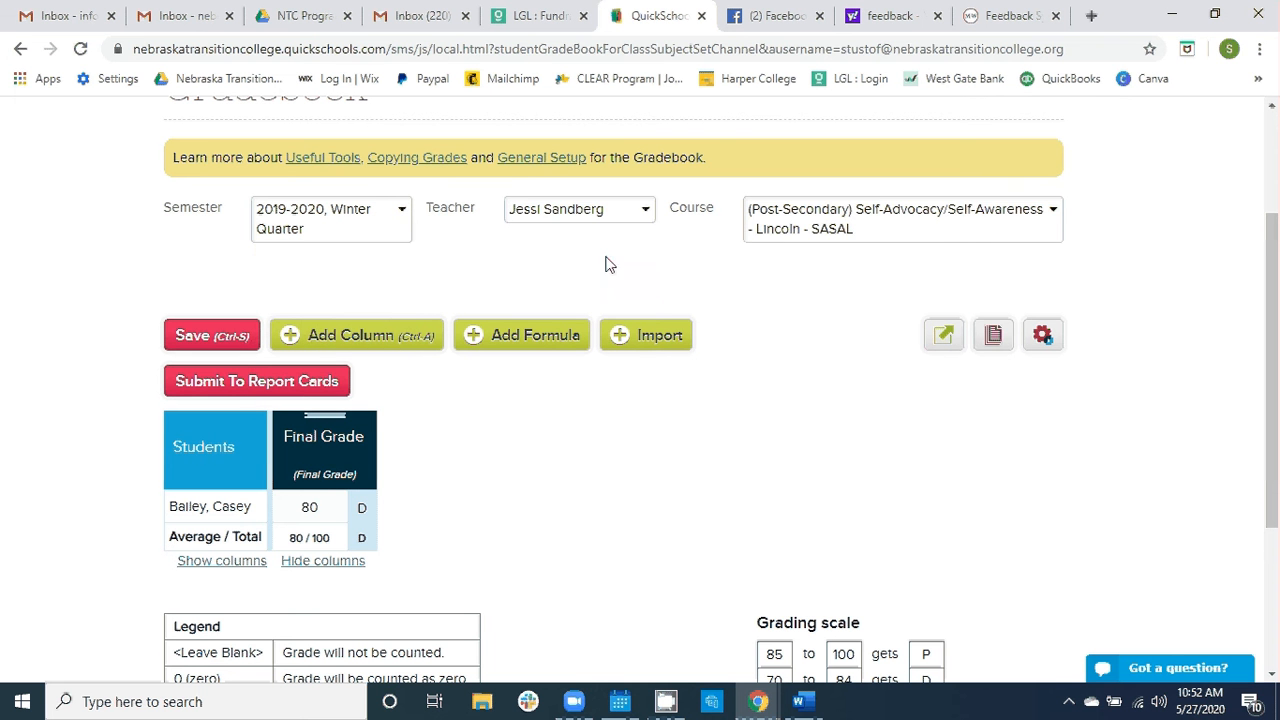
{"action": "left_click", "coordinate": [1056, 219]}
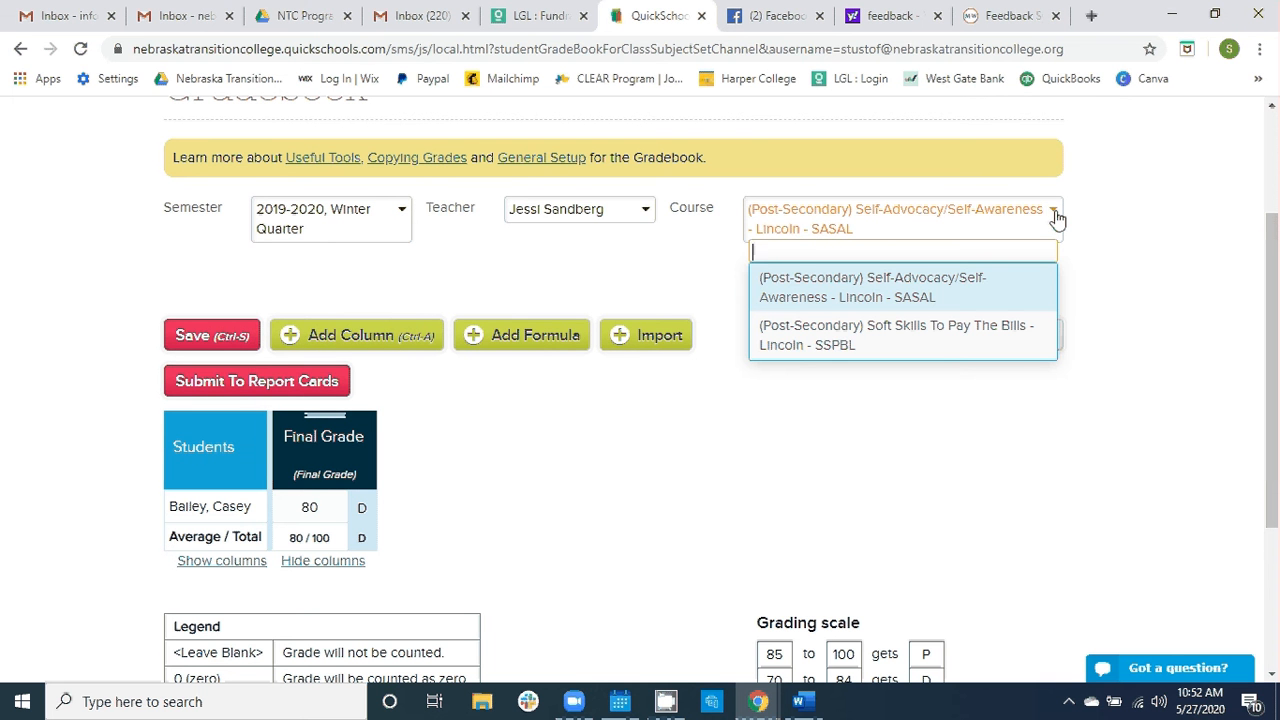
{"action": "left_click", "coordinate": [1100, 224]}
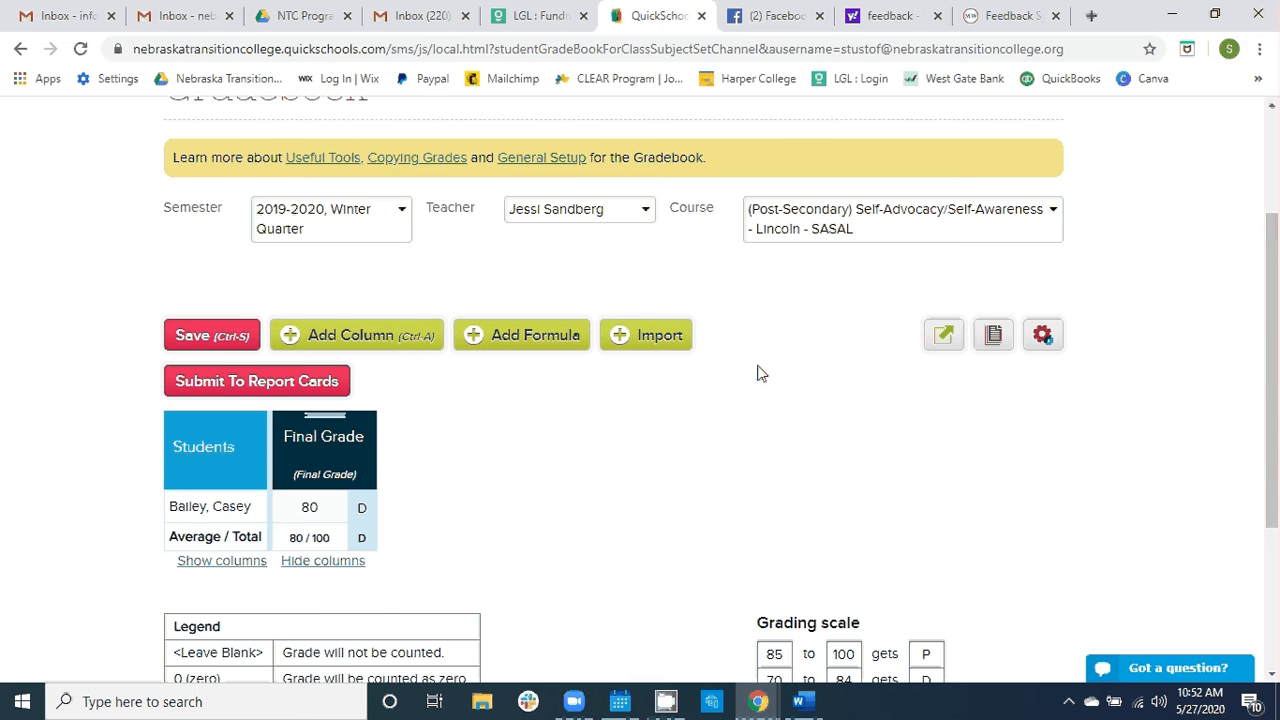
- Examine the student's final grade, the grade legend and the grading scale
{"action": "scroll", "coordinate": [757, 373], "scroll_direction": "down", "scroll_amount": 1}
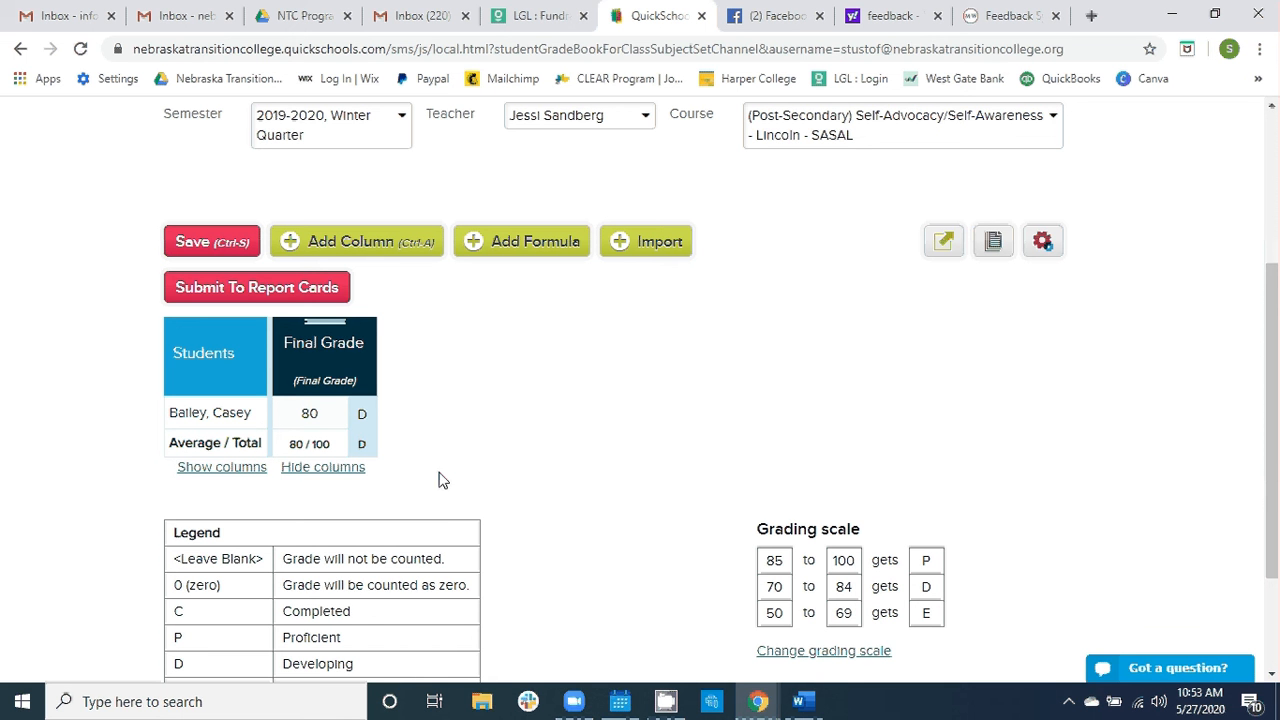
{"action": "scroll", "coordinate": [438, 420], "scroll_direction": "up", "scroll_amount": 1}
{"action": "scroll", "coordinate": [438, 420], "scroll_direction": "down", "scroll_amount": 1}
{"action": "scroll", "coordinate": [438, 420], "scroll_direction": "down", "scroll_amount": 1}
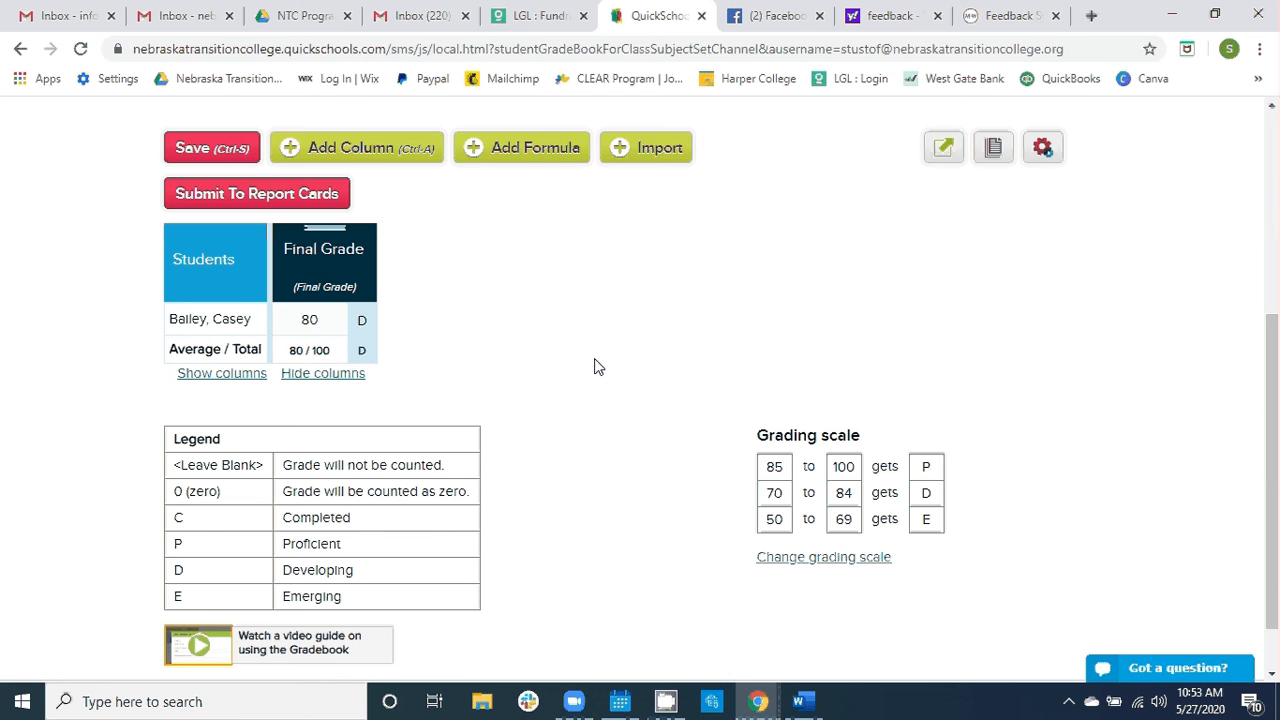
{"action": "scroll", "coordinate": [594, 367], "scroll_direction": "up", "scroll_amount": 1}
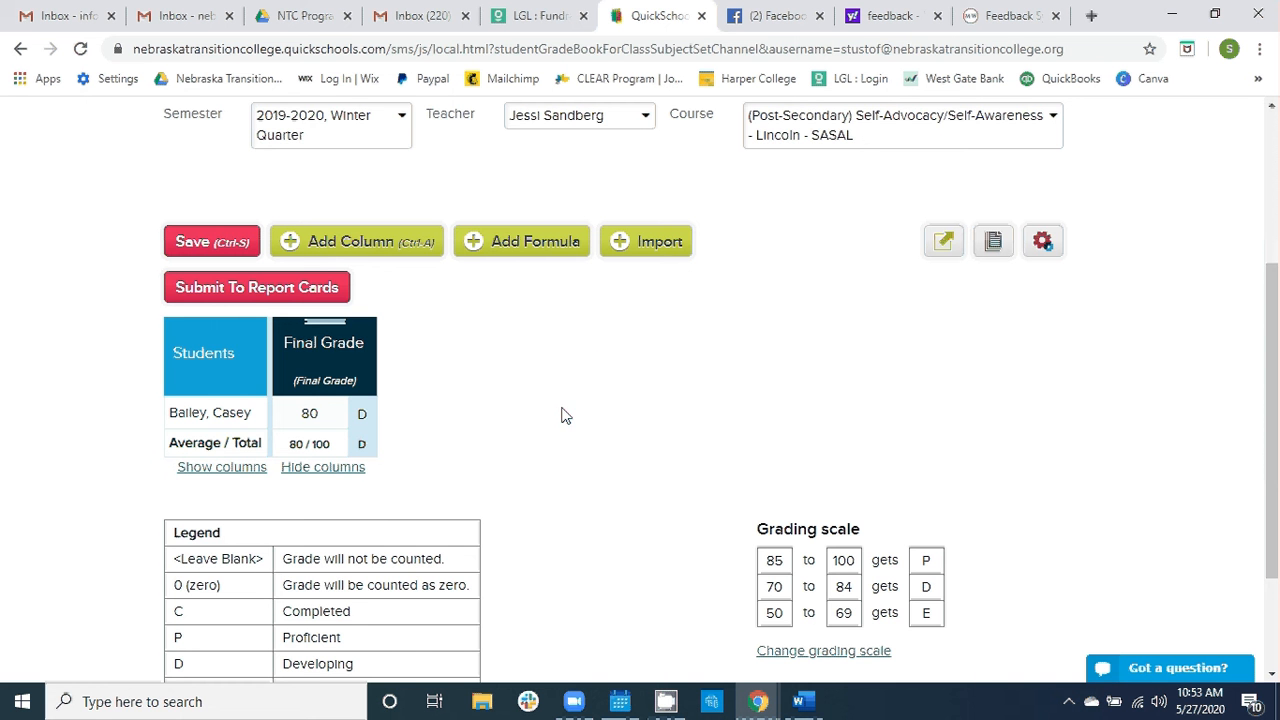
{"action": "scroll", "coordinate": [533, 453], "scroll_direction": "down", "scroll_amount": 1}
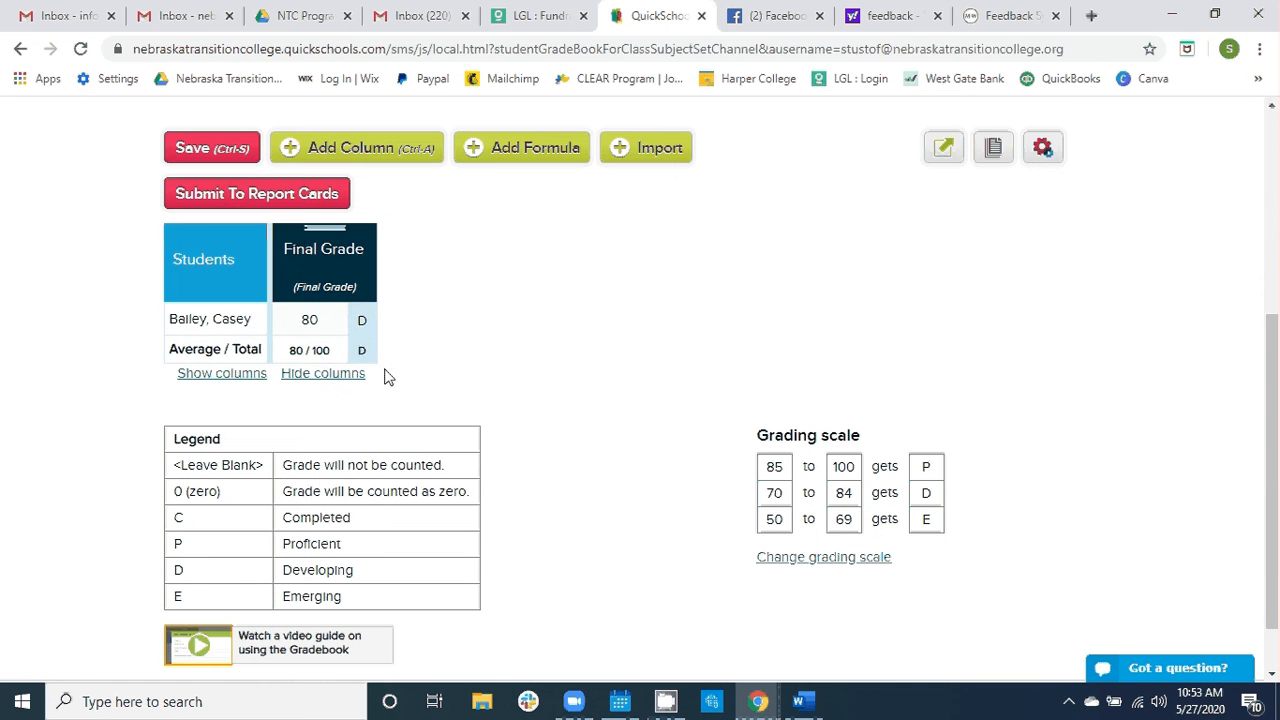
- Set the student's final grade to 60
{"action": "left_click", "coordinate": [323, 318]}
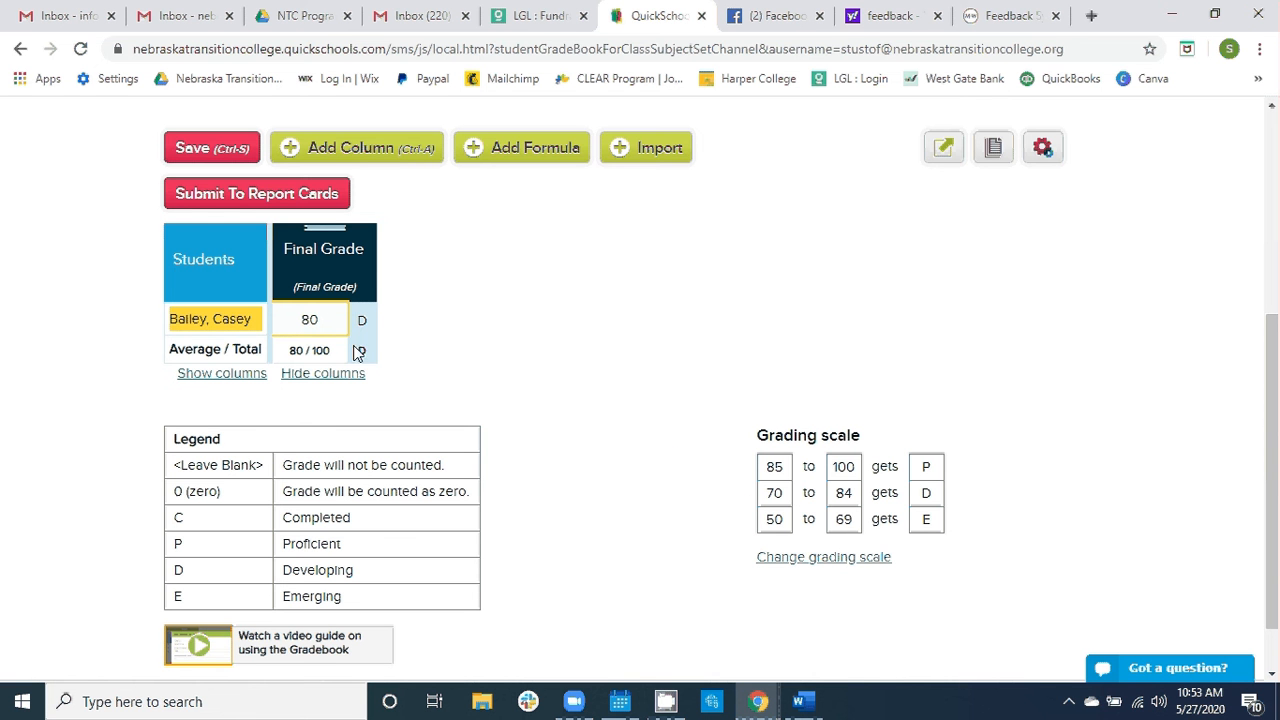
{"action": "left_click", "coordinate": [309, 320]}
{"action": "key", "text": "BackSpace"}
{"action": "key", "text": "BackSpace"}
{"action": "type", "text": "60"}
{"action": "left_click", "coordinate": [443, 328]}
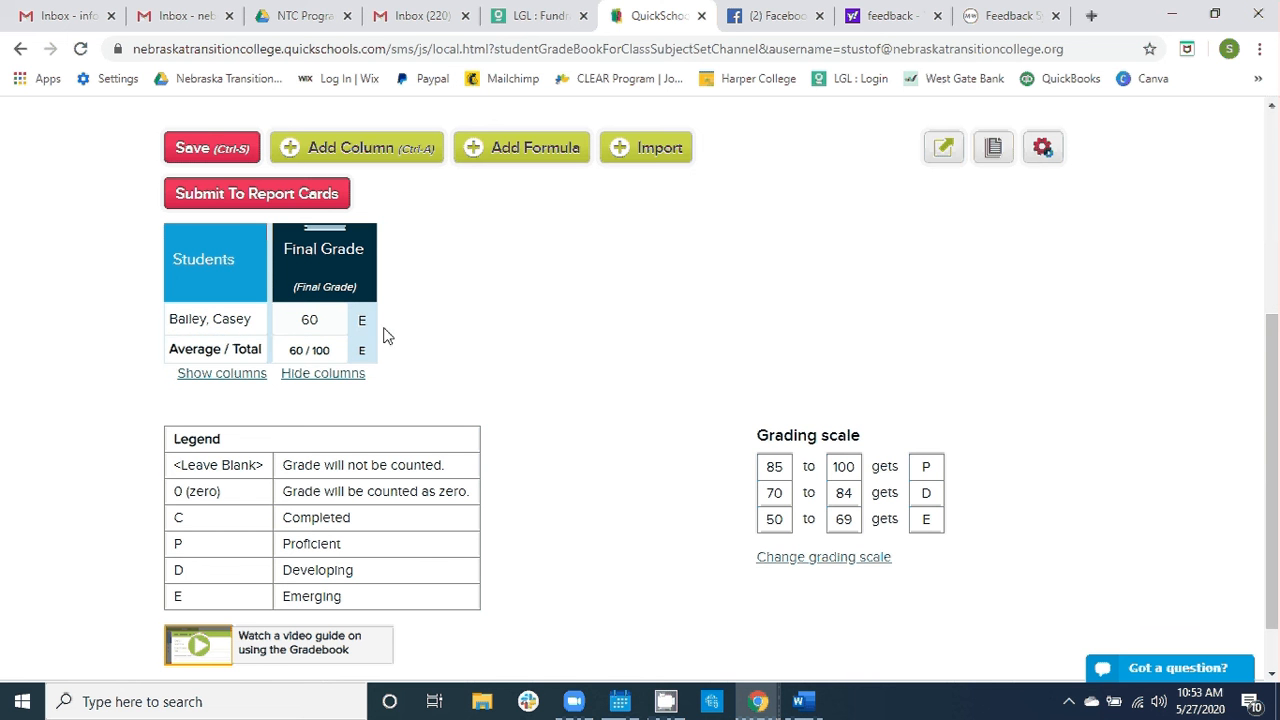
- Set the student's final grade to 80
{"action": "left_click", "coordinate": [320, 318]}
{"action": "key", "text": "BackSpace"}
{"action": "key", "text": "BackSpace"}
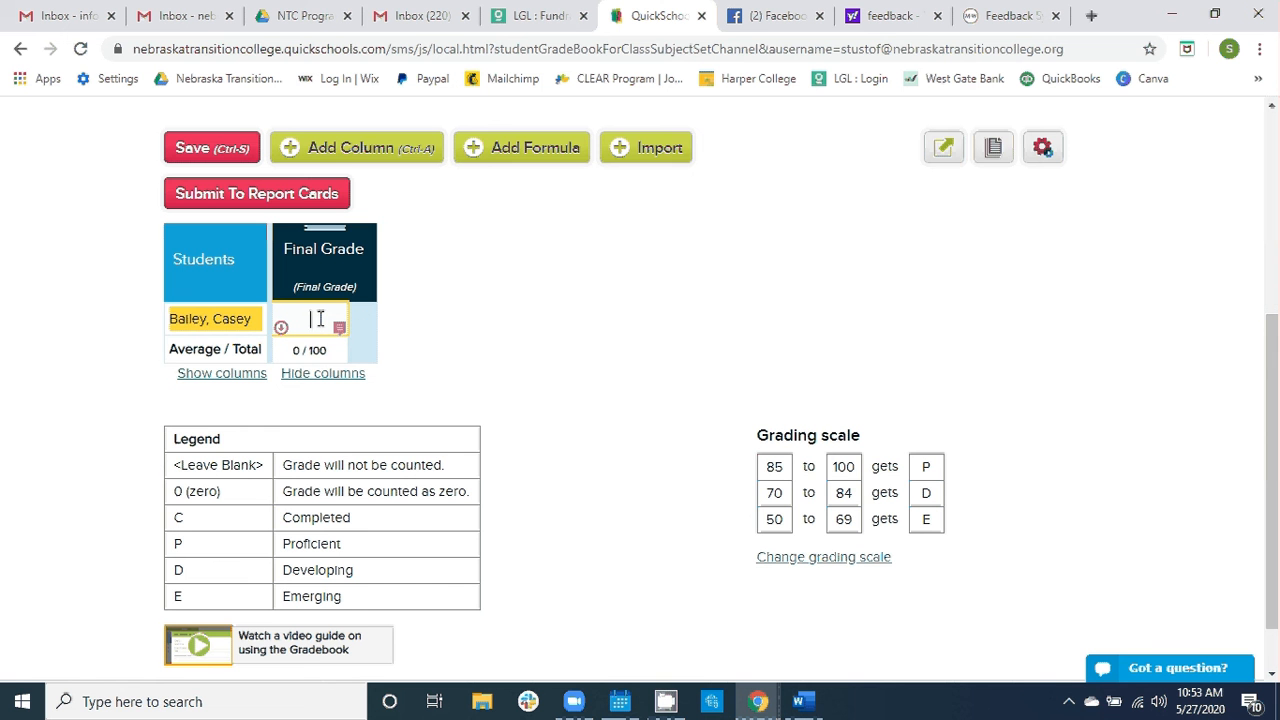
{"action": "type", "text": "80"}
{"action": "left_click", "coordinate": [447, 335]}
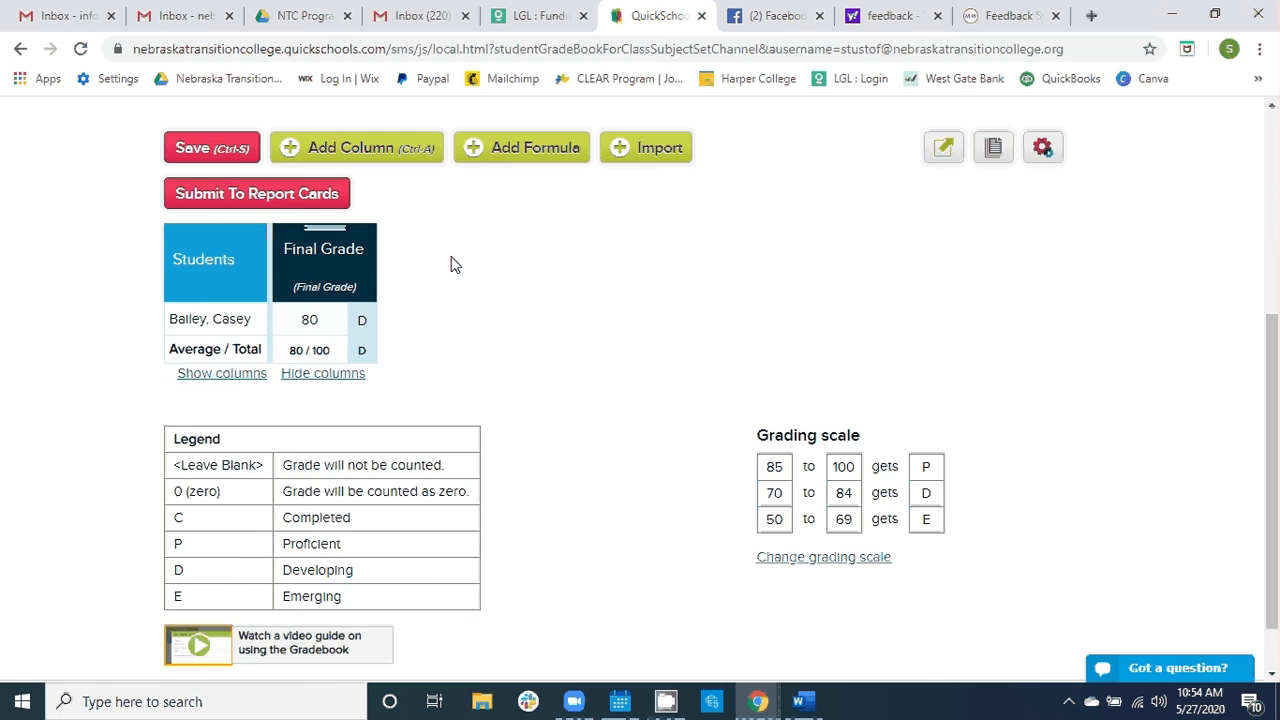
- Begin a new gradebook column named "Course objective name" and assign it to the Coaching category
{"action": "scroll", "coordinate": [451, 264], "scroll_direction": "up", "scroll_amount": 1}
{"action": "scroll", "coordinate": [451, 264], "scroll_direction": "up", "scroll_amount": 1}
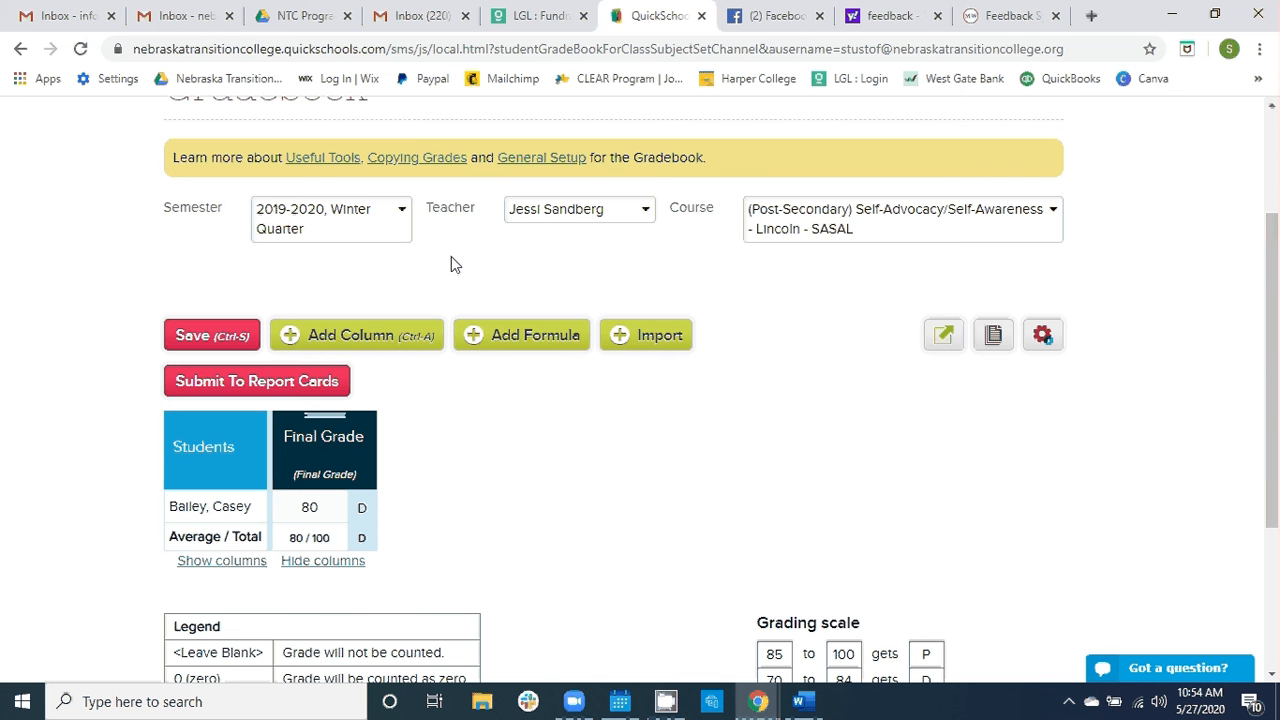
{"action": "scroll", "coordinate": [451, 258], "scroll_direction": "up", "scroll_amount": 1}
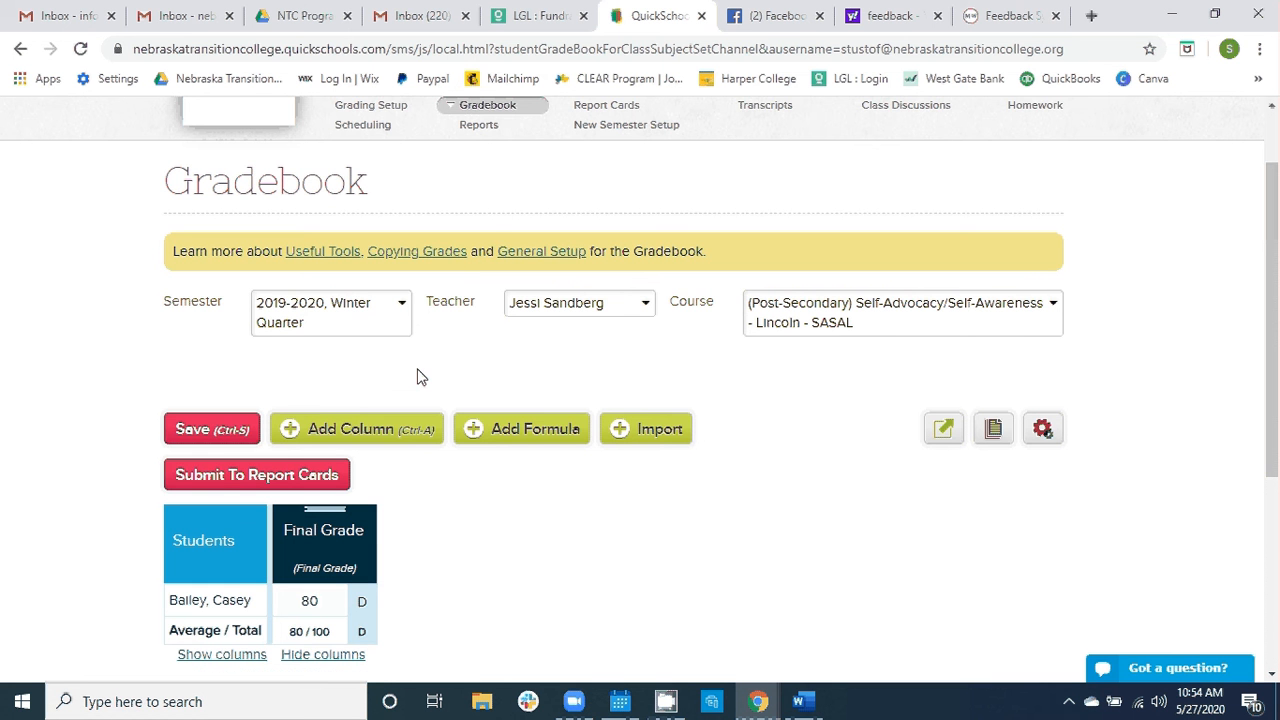
{"action": "left_click", "coordinate": [348, 428]}
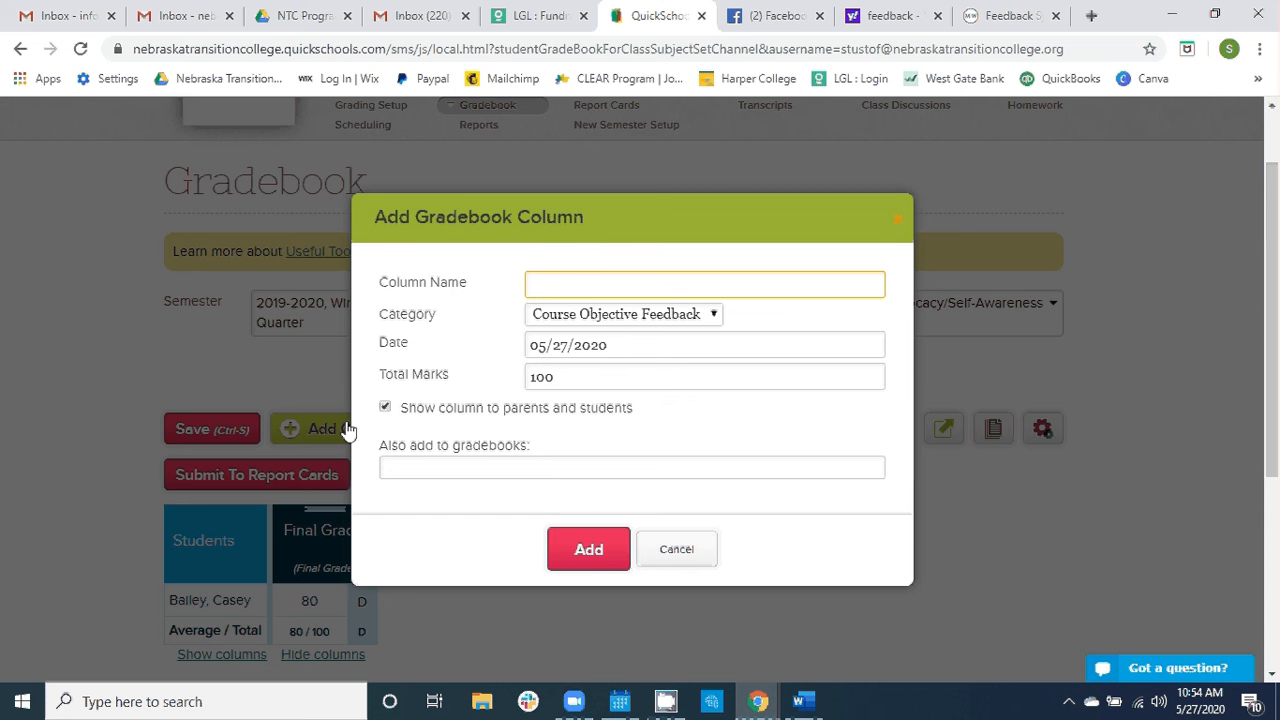
{"action": "type", "text": "Course objective name"}
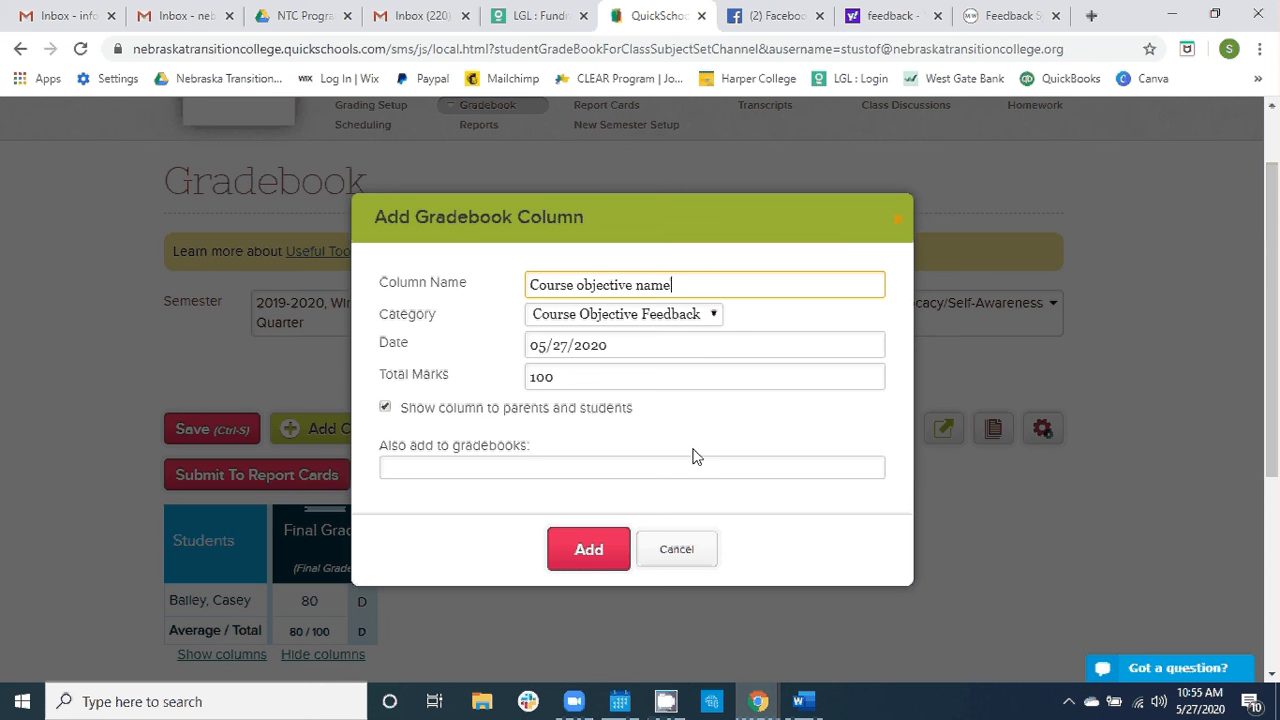
{"action": "left_click", "coordinate": [714, 316]}
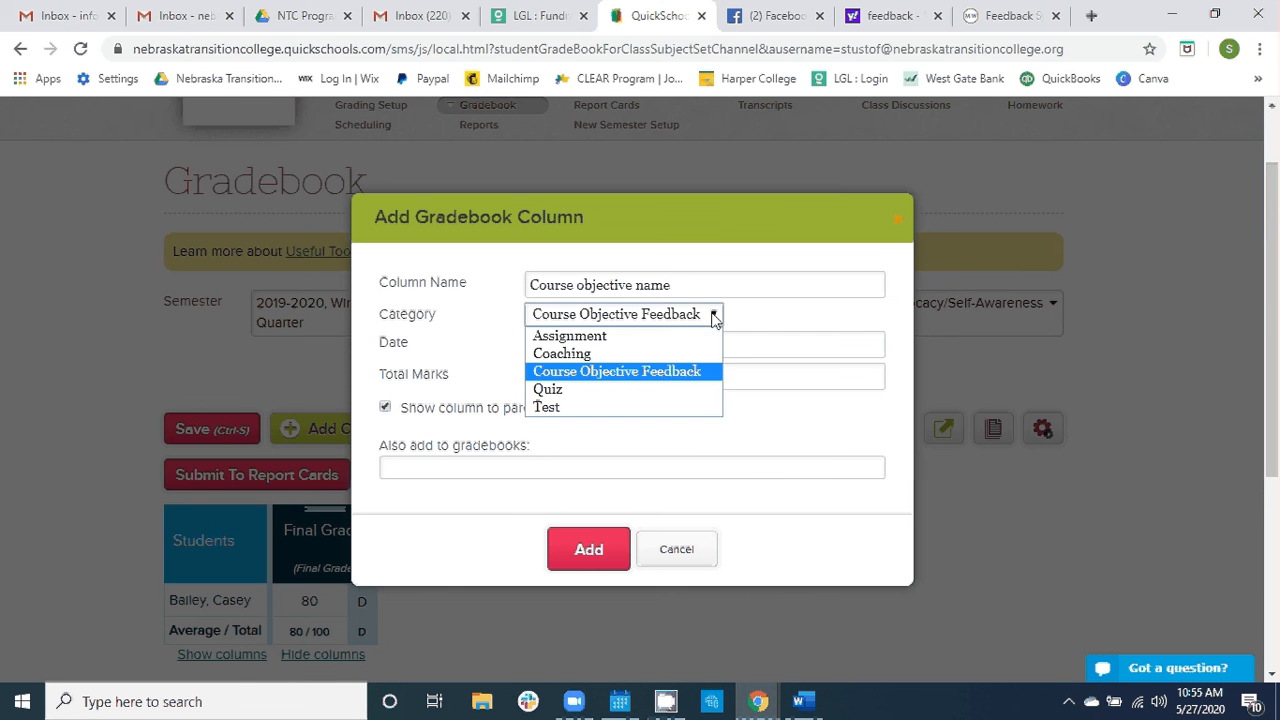
{"action": "left_click", "coordinate": [684, 355]}
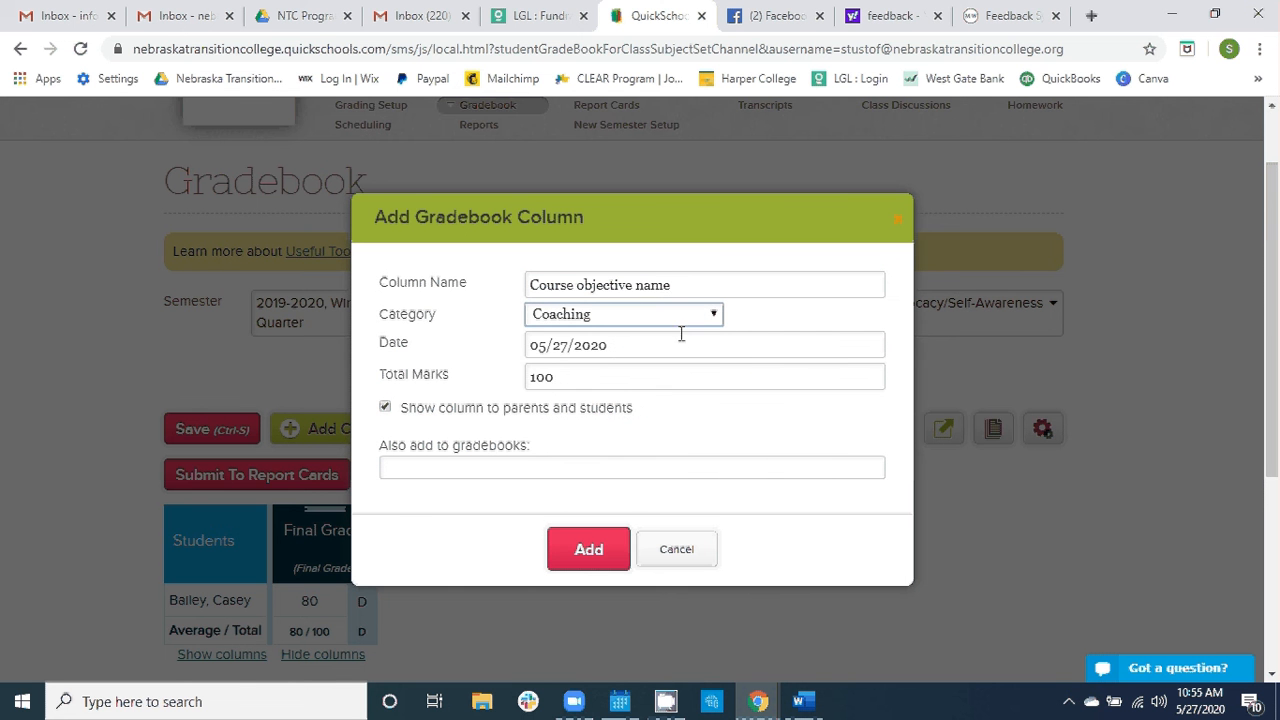
- Replace the new column's name with "Attitude"
{"action": "left_click", "coordinate": [679, 285]}
{"action": "key", "text": "BackSpace"}
{"action": "key", "text": "BackSpace"}
{"action": "key", "text": "BackSpace"}
{"action": "key", "text": "BackSpace"}
{"action": "key", "text": "BackSpace"}
{"action": "key", "text": "BackSpace"}
{"action": "key", "text": "BackSpace"}
{"action": "key", "text": "BackSpace"}
{"action": "key", "text": "BackSpace"}
{"action": "key", "text": "BackSpace"}
{"action": "key", "text": "BackSpace"}
{"action": "key", "text": "BackSpace"}
{"action": "key", "text": "BackSpace"}
{"action": "key", "text": "BackSpace"}
{"action": "key", "text": "BackSpace"}
{"action": "key", "text": "BackSpace"}
{"action": "key", "text": "BackSpace"}
{"action": "key", "text": "BackSpace"}
{"action": "key", "text": "BackSpace"}
{"action": "key", "text": "BackSpace"}
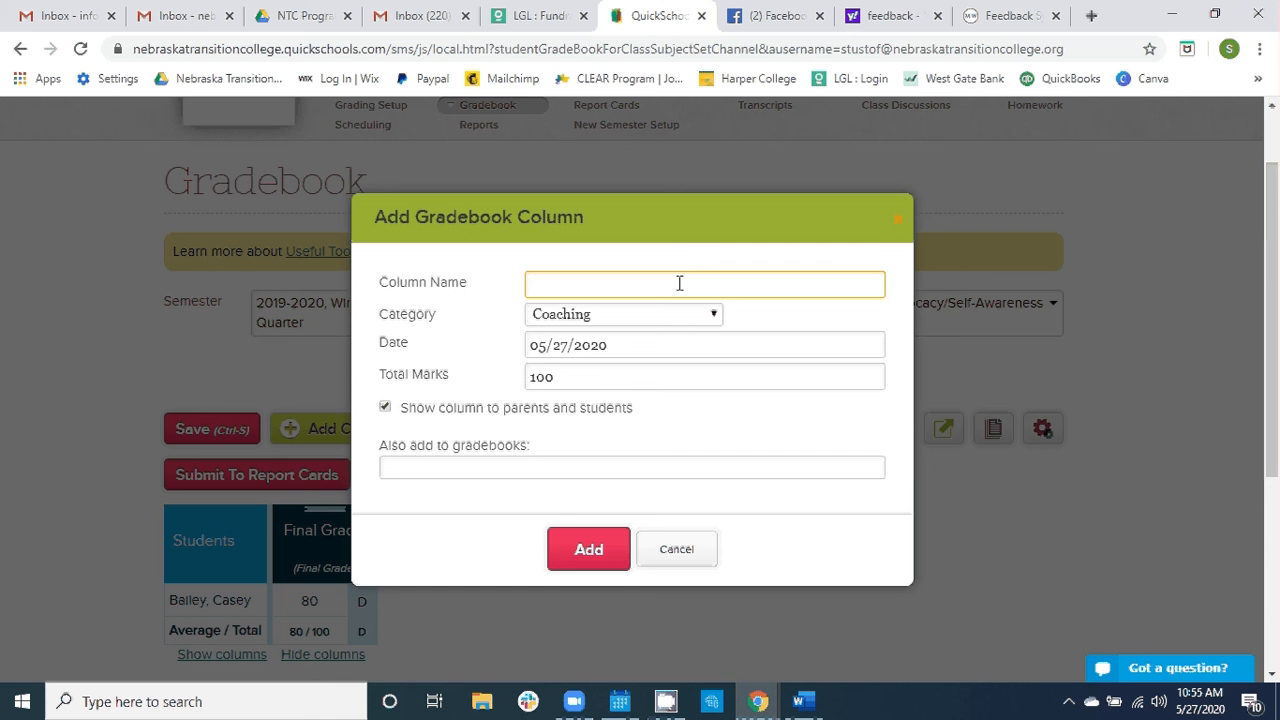
{"action": "type", "text": "Course objective"}
- Set the category to Course Objective Feedback, complete the name as "Course objective Name", and add the column
{"action": "left_click", "coordinate": [714, 317]}
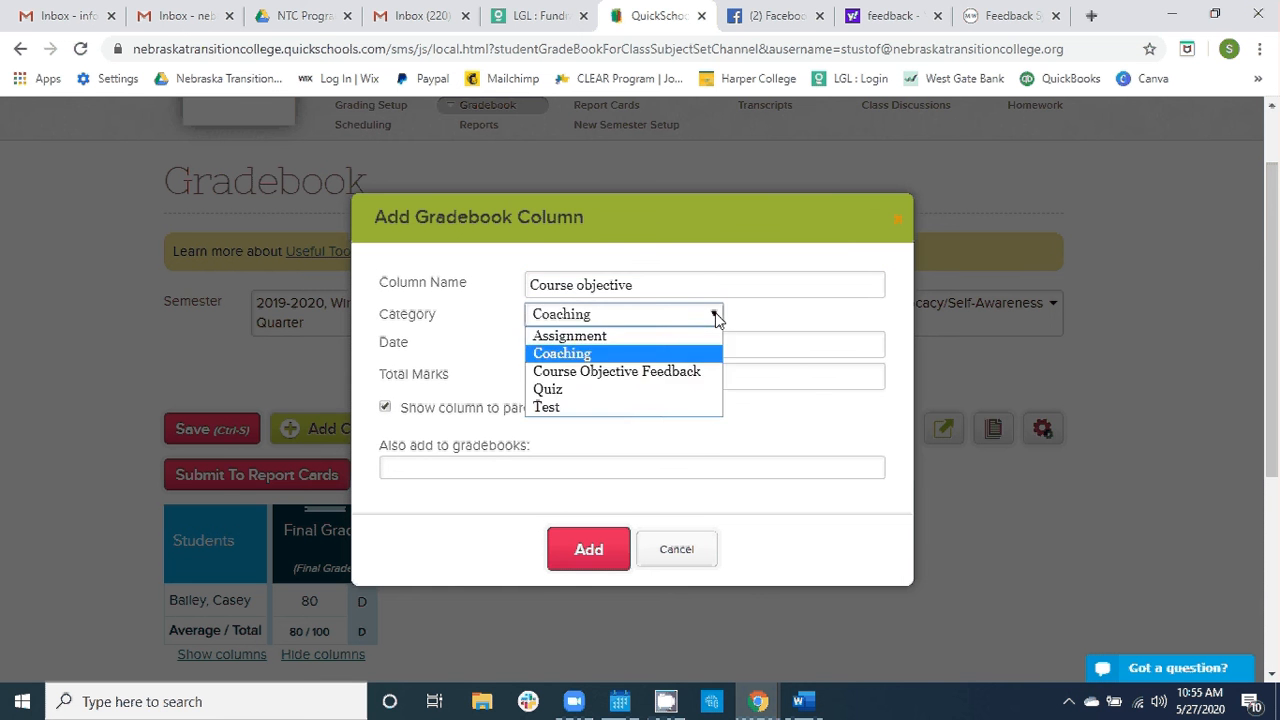
{"action": "left_click", "coordinate": [690, 375]}
{"action": "left_click", "coordinate": [654, 287]}
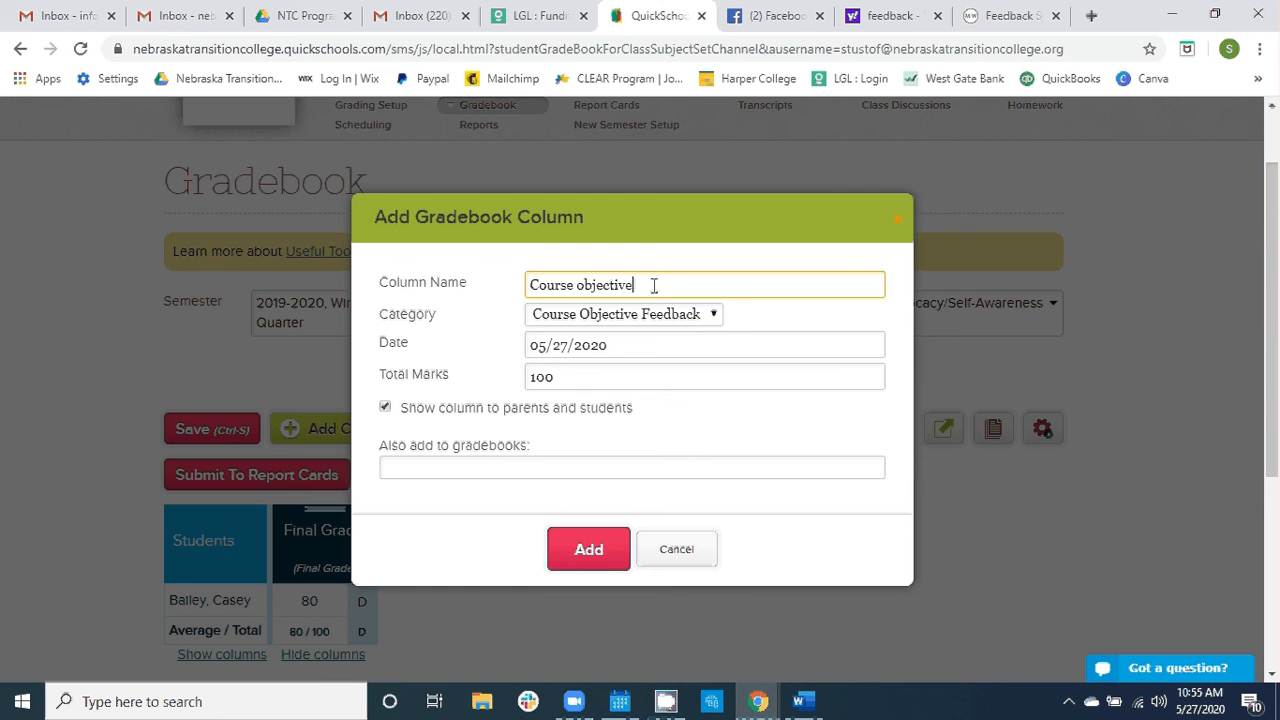
{"action": "type", "text": "Nma"}
{"action": "key", "text": "BackSpace"}
{"action": "key", "text": "BackSpace"}
{"action": "type", "text": "ame"}
{"action": "left_click", "coordinate": [583, 549]}
- Enter the mark P for the student in the "Course objective Name" column, consulting the grade legend
{"action": "scroll", "coordinate": [604, 550], "scroll_direction": "down", "scroll_amount": 2}
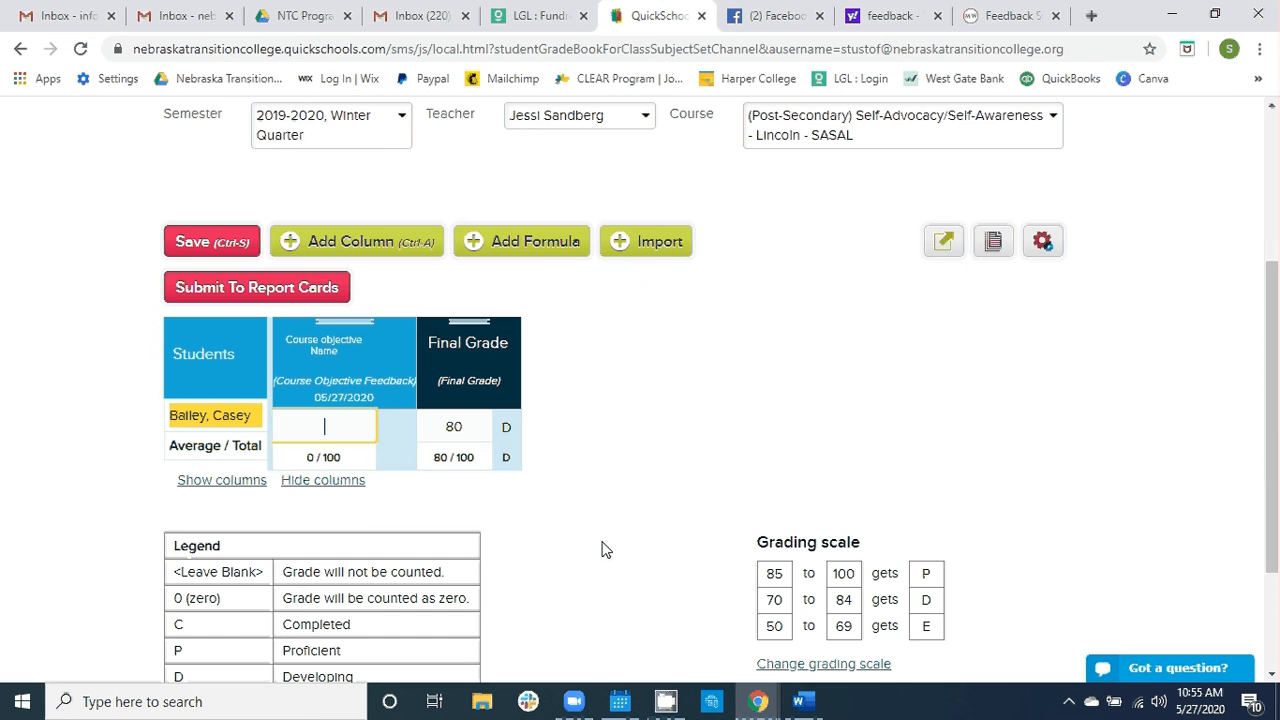
{"action": "mouse_move", "coordinate": [362, 364]}
{"action": "scroll", "coordinate": [645, 526], "scroll_direction": "down", "scroll_amount": 1}
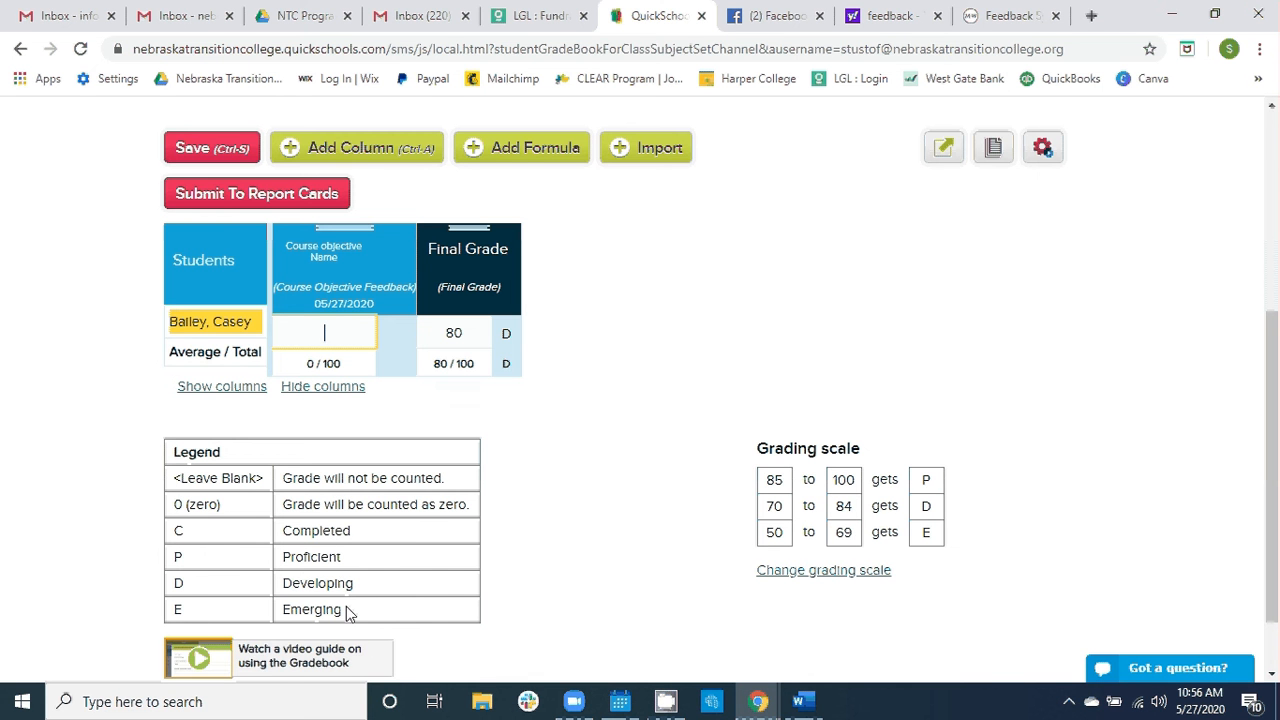
{"action": "scroll", "coordinate": [348, 614], "scroll_direction": "up", "scroll_amount": 1}
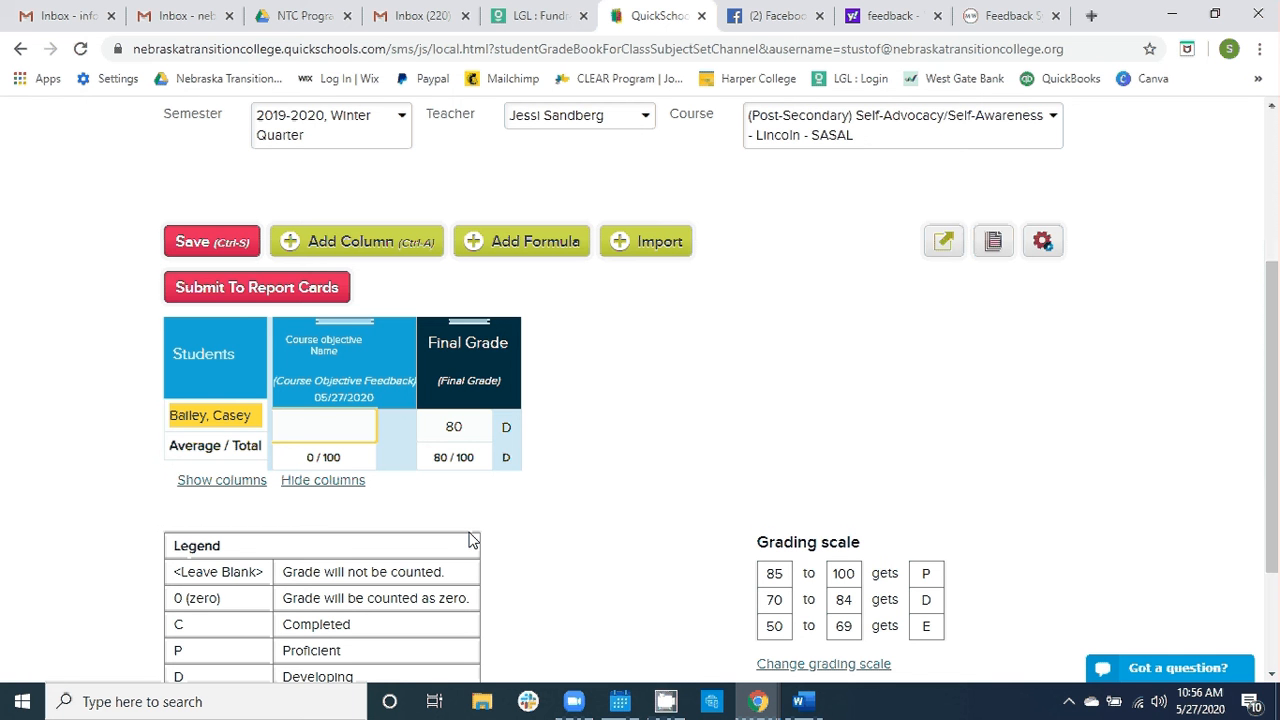
{"action": "type", "text": "P"}
{"action": "left_click", "coordinate": [512, 533]}
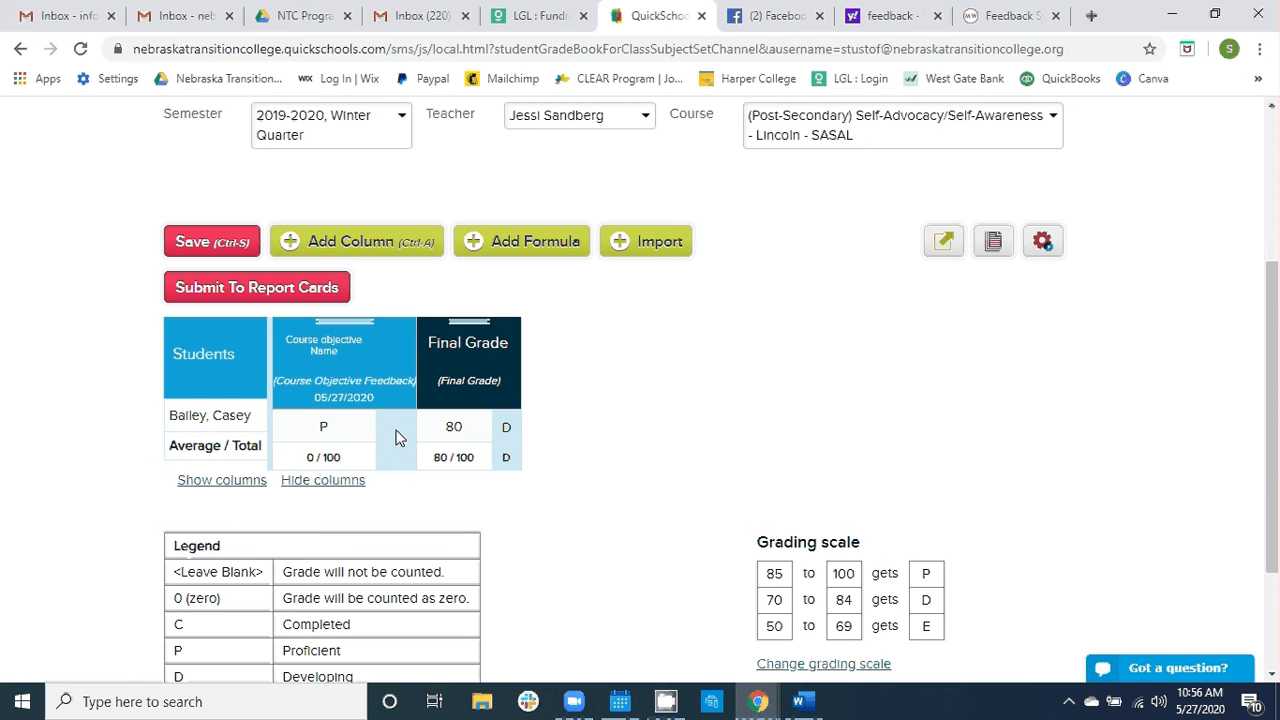
- Save the public comment "lsddjfsaldjfls" on the student's course objective mark
{"action": "mouse_move", "coordinate": [367, 437]}
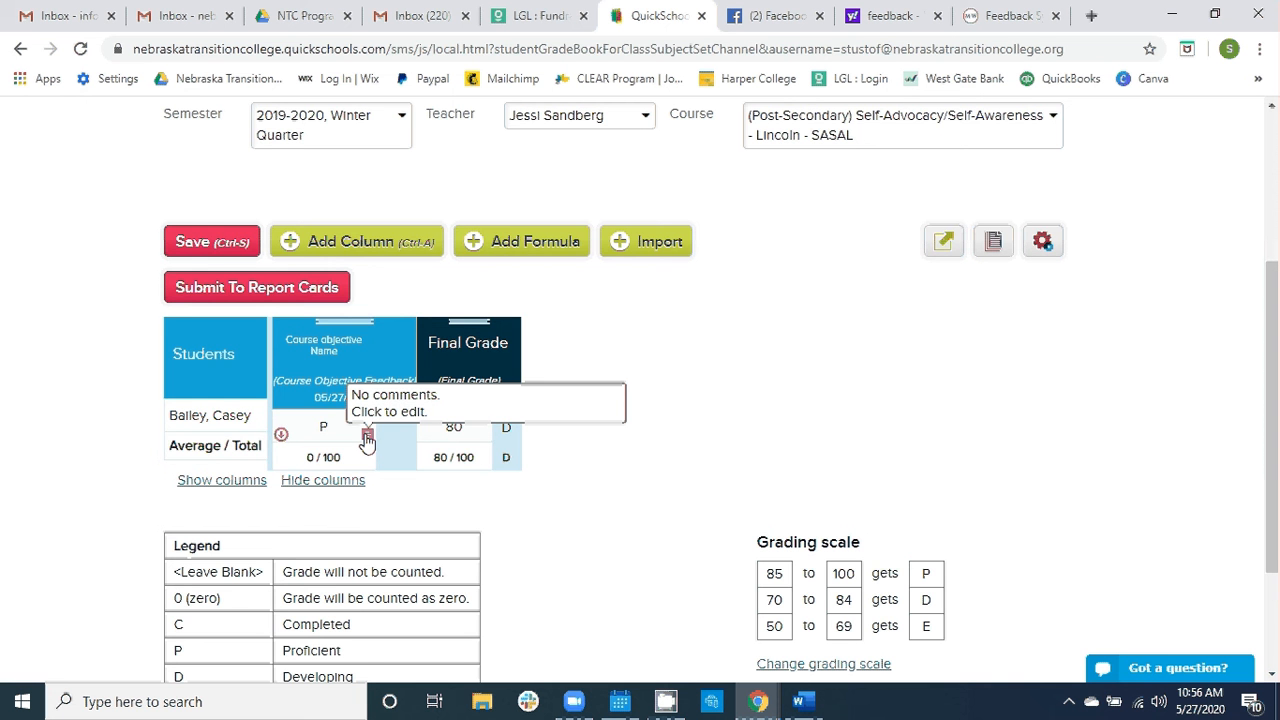
{"action": "left_click", "coordinate": [367, 437]}
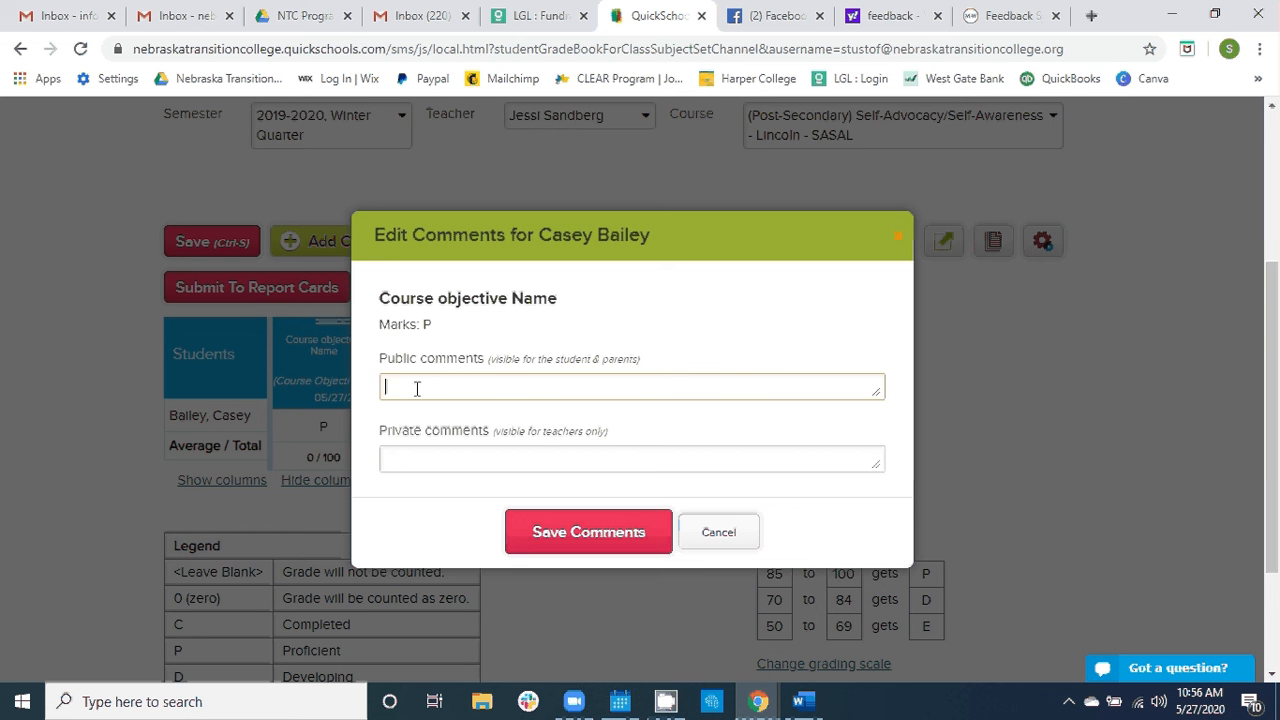
{"action": "left_click", "coordinate": [421, 454]}
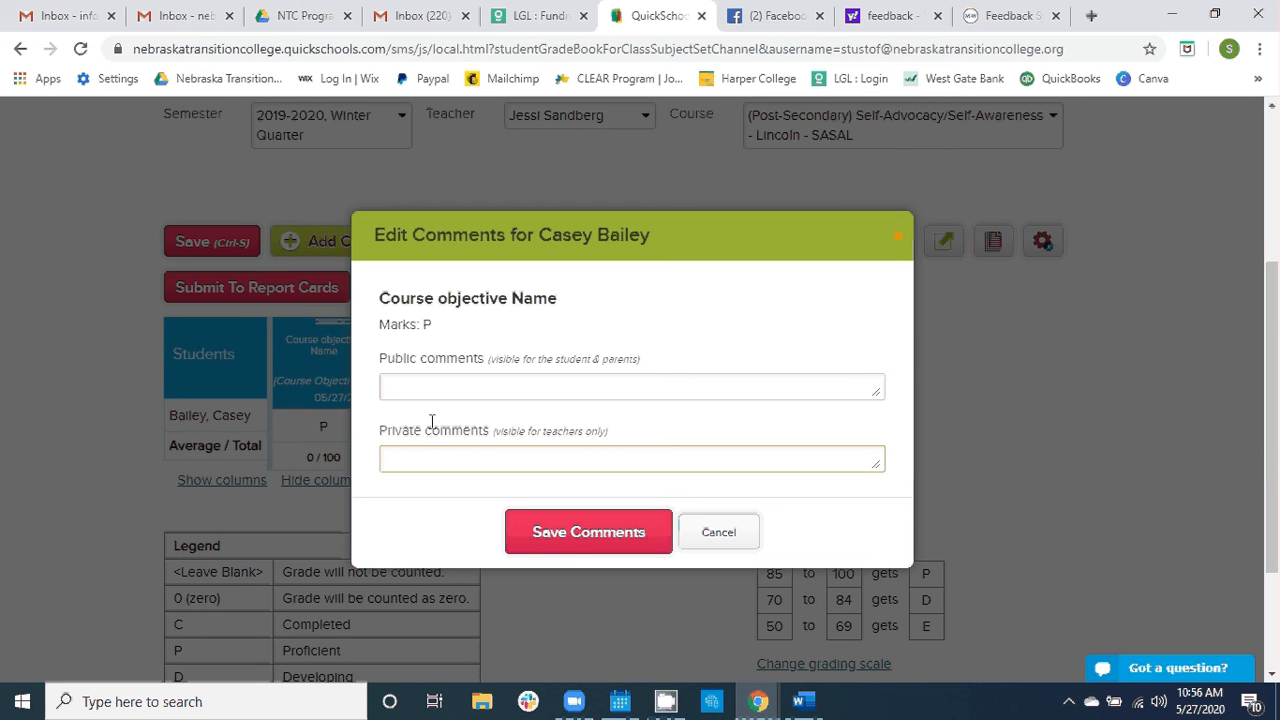
{"action": "left_click", "coordinate": [457, 379]}
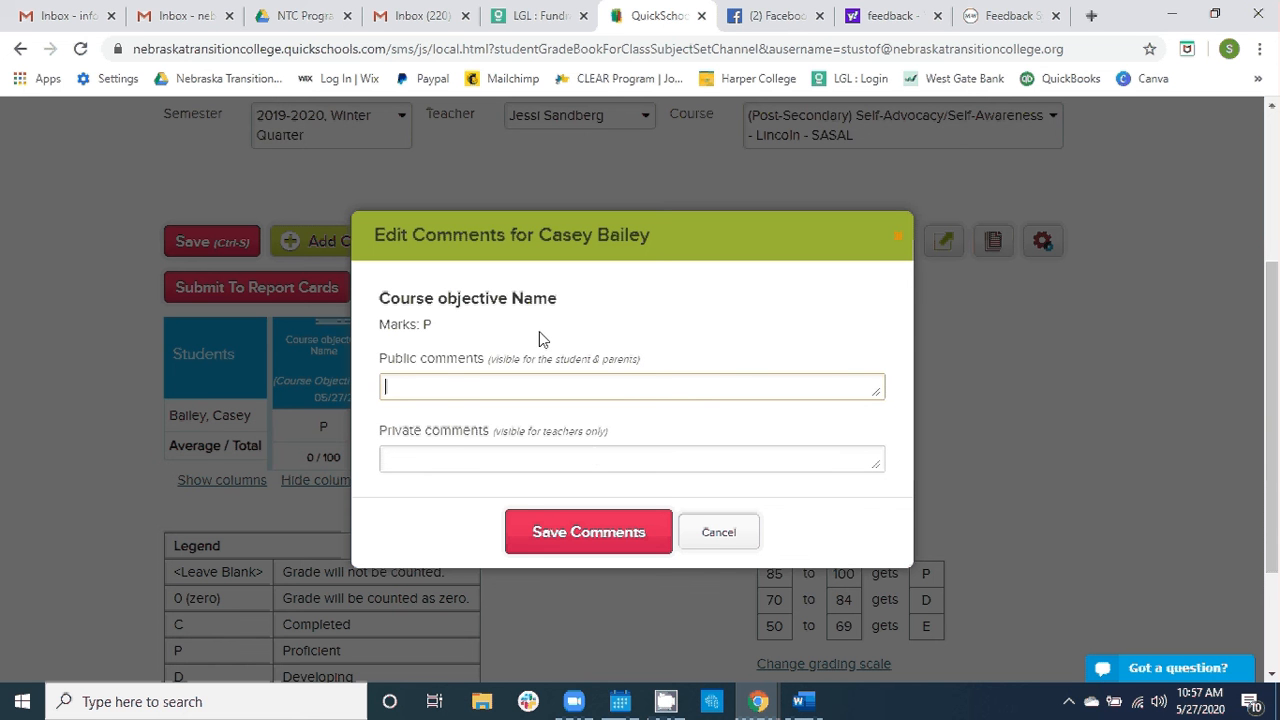
{"action": "type", "text": "lsddjfsaldjfls"}
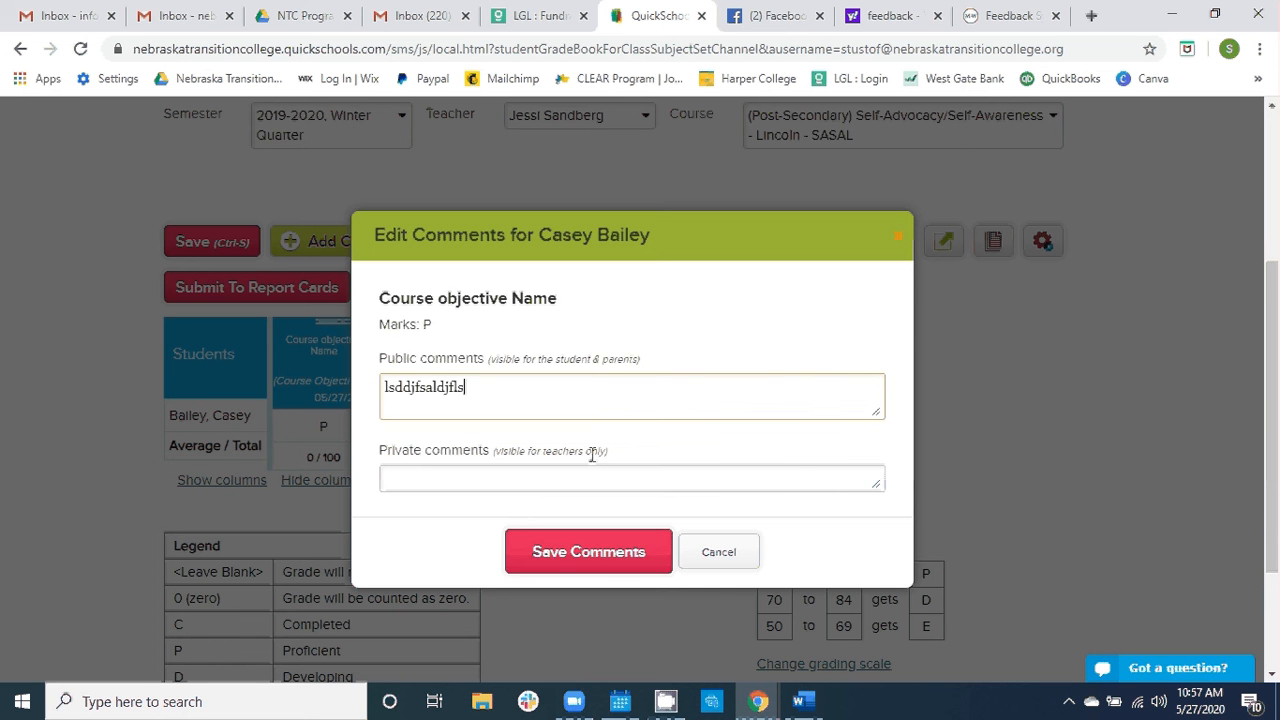
{"action": "left_click", "coordinate": [626, 550]}
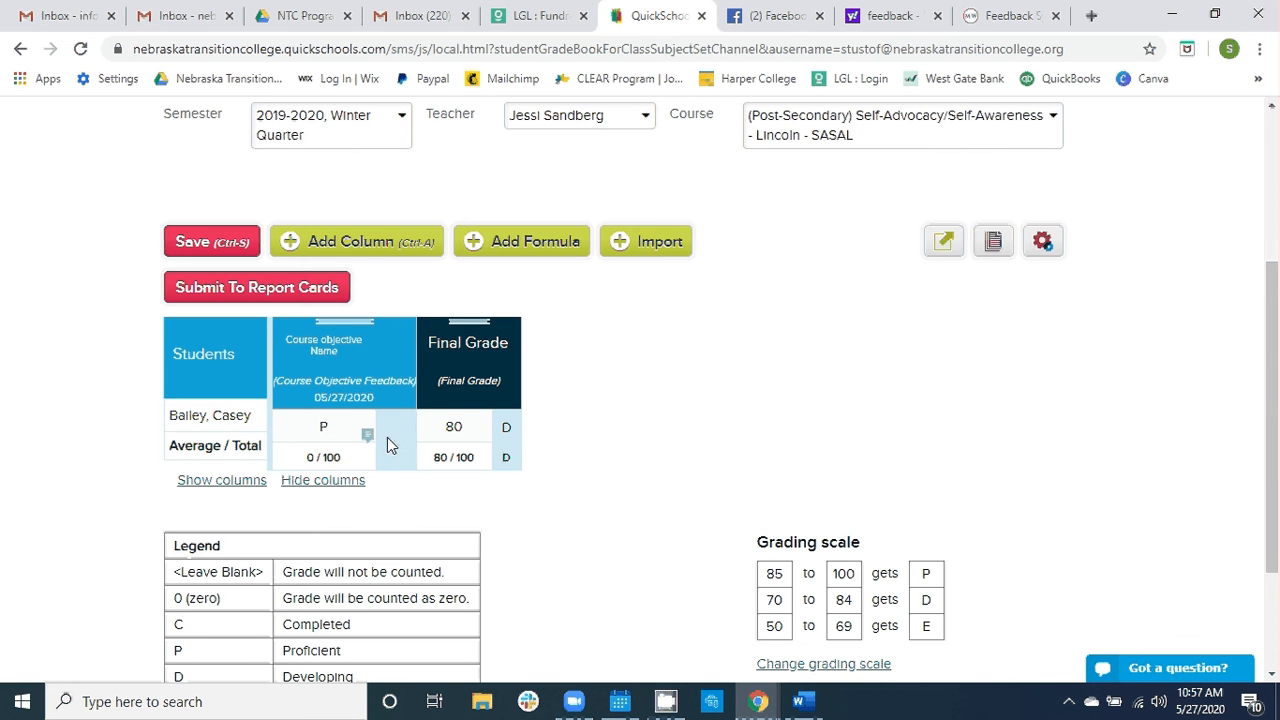
- Delete the "Course objective Name" column from the gradebook
{"action": "mouse_move", "coordinate": [369, 438]}
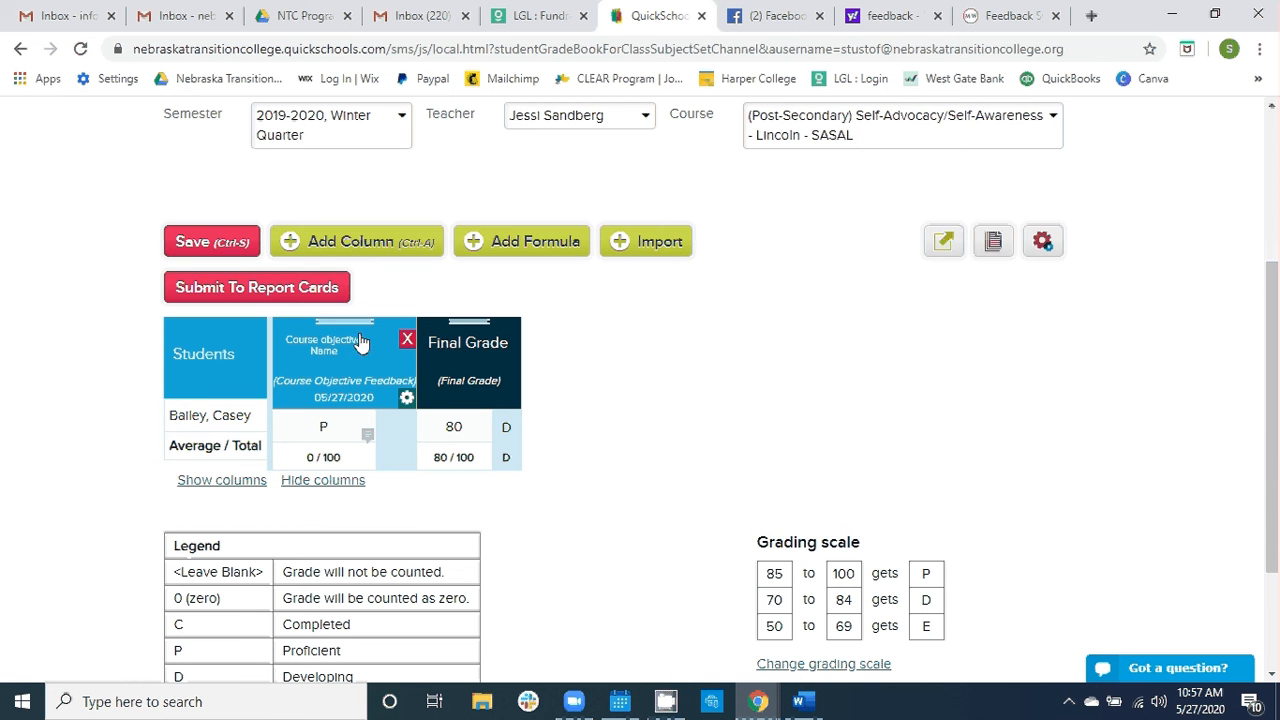
{"action": "left_click", "coordinate": [406, 340]}
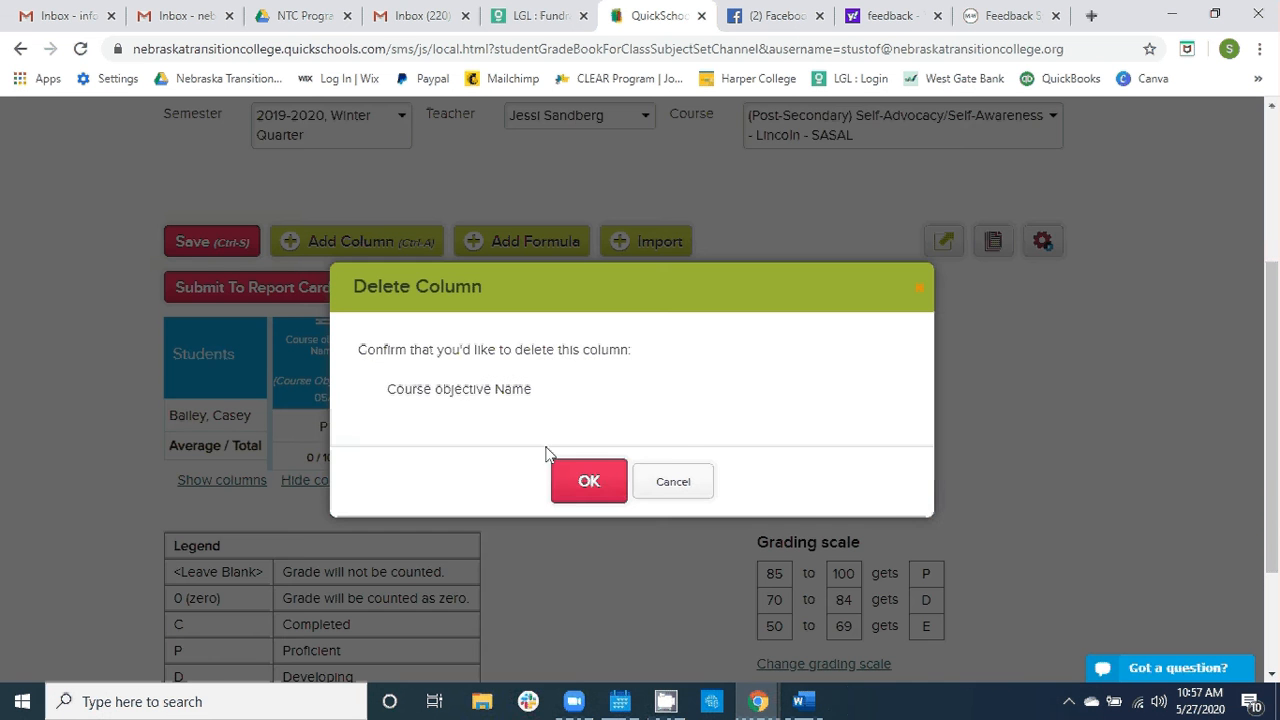
{"action": "left_click", "coordinate": [570, 485]}
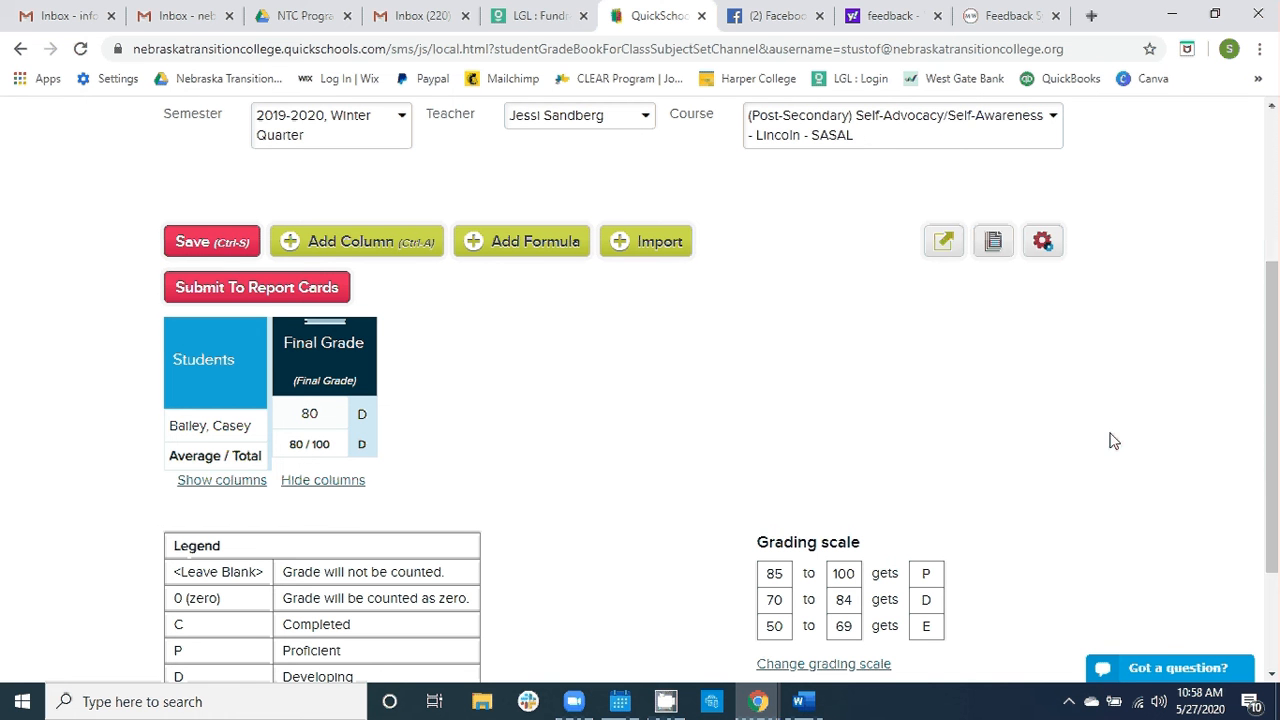
- Open the QuickSchools live support chat, ready to enter a message, and return to the start of the Gradebook page
{"action": "left_click", "coordinate": [1172, 669]}
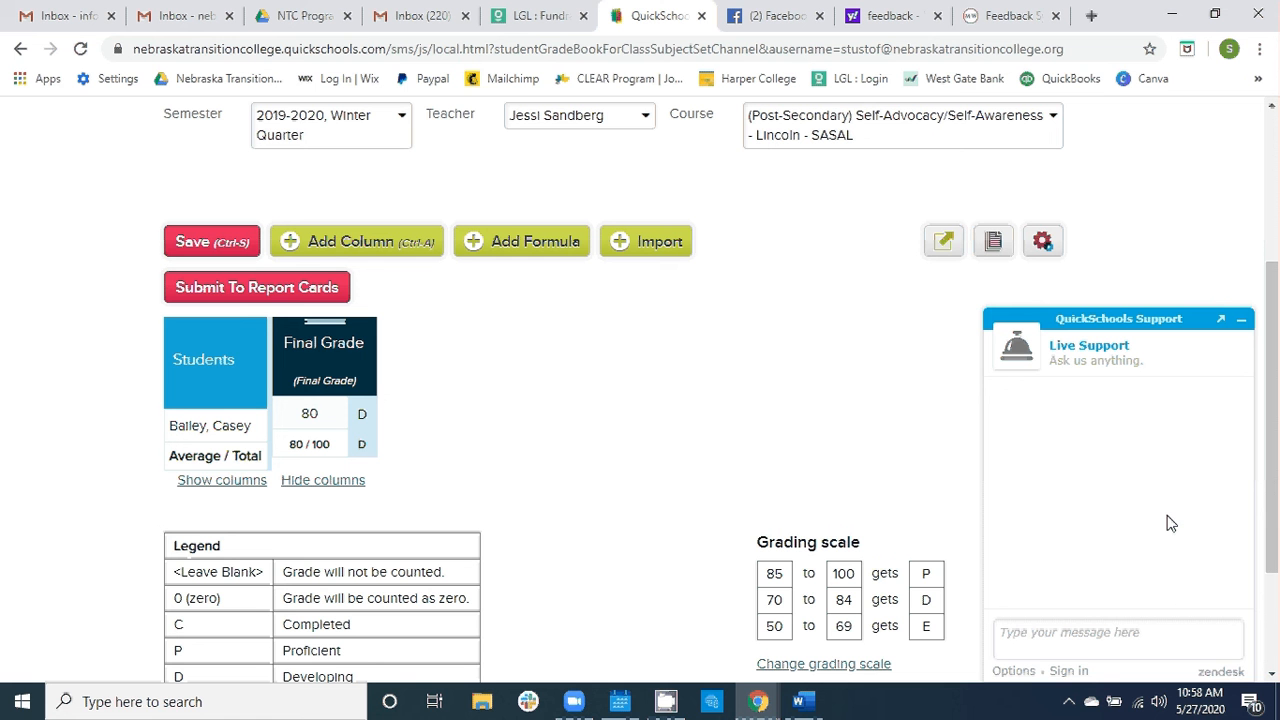
{"action": "left_click", "coordinate": [1104, 625]}
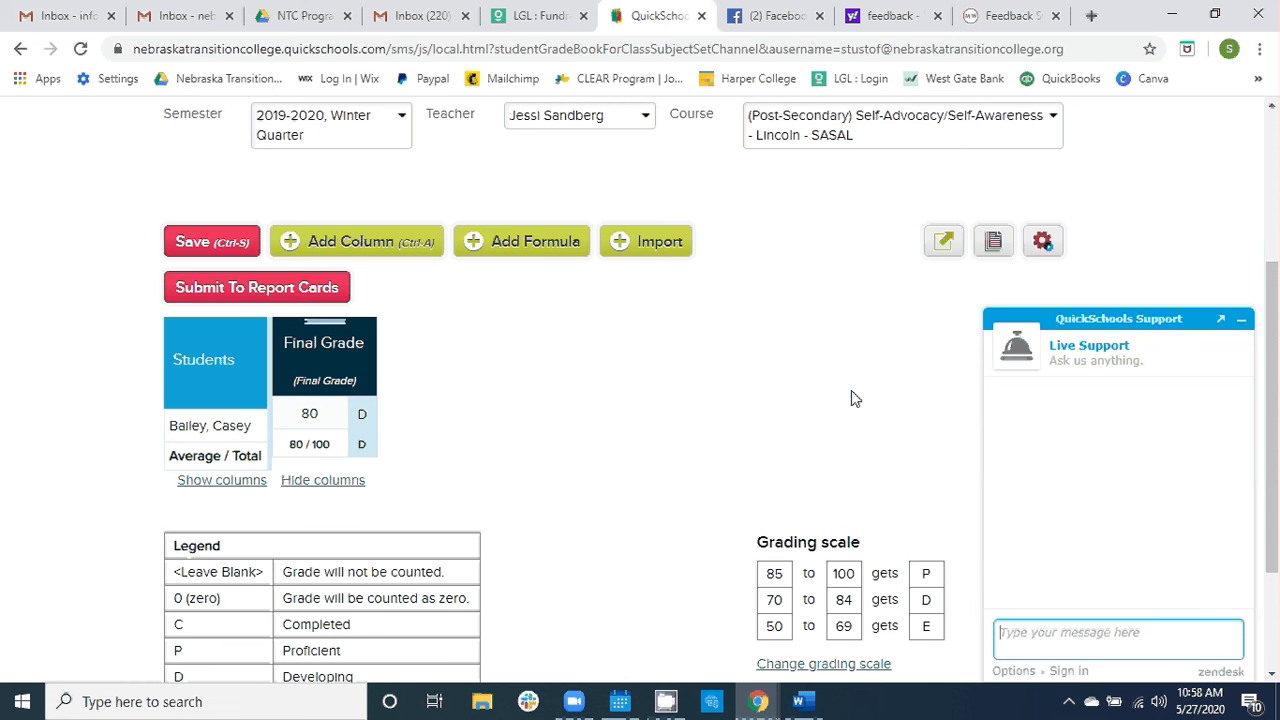
{"action": "scroll", "coordinate": [851, 398], "scroll_direction": "up", "scroll_amount": 2}
{"action": "scroll", "coordinate": [845, 405], "scroll_direction": "up", "scroll_amount": 1}
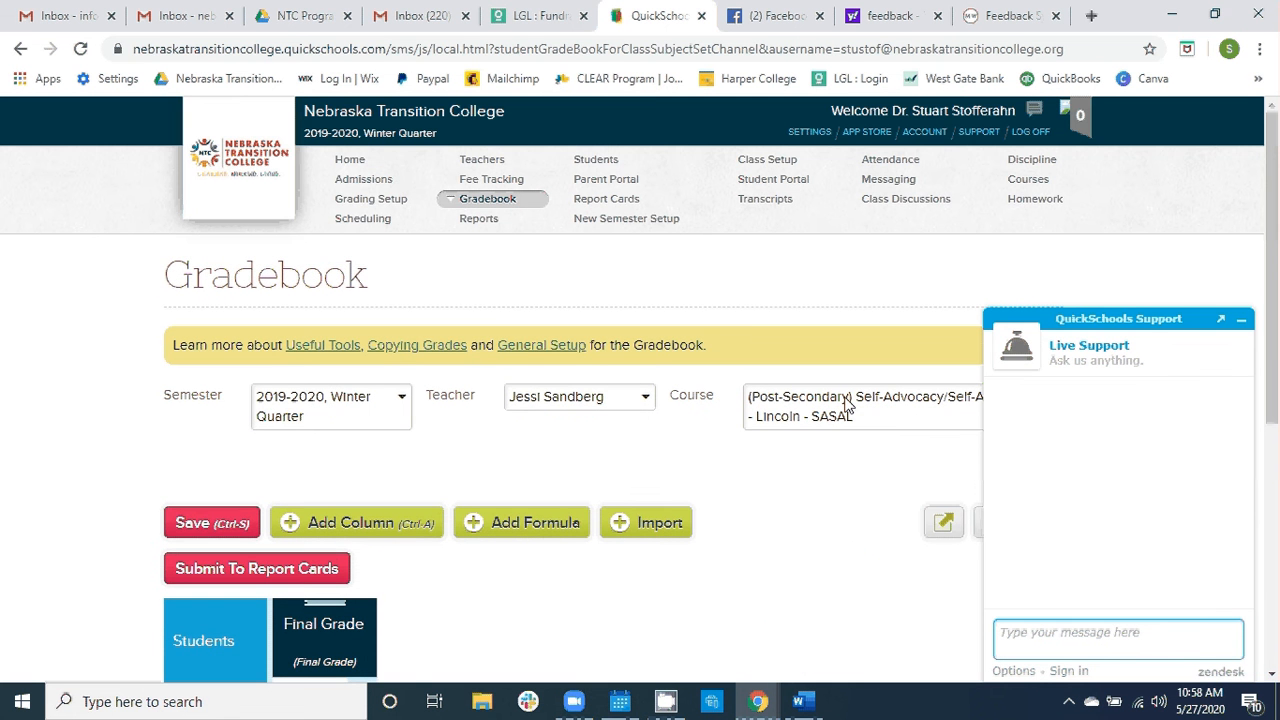